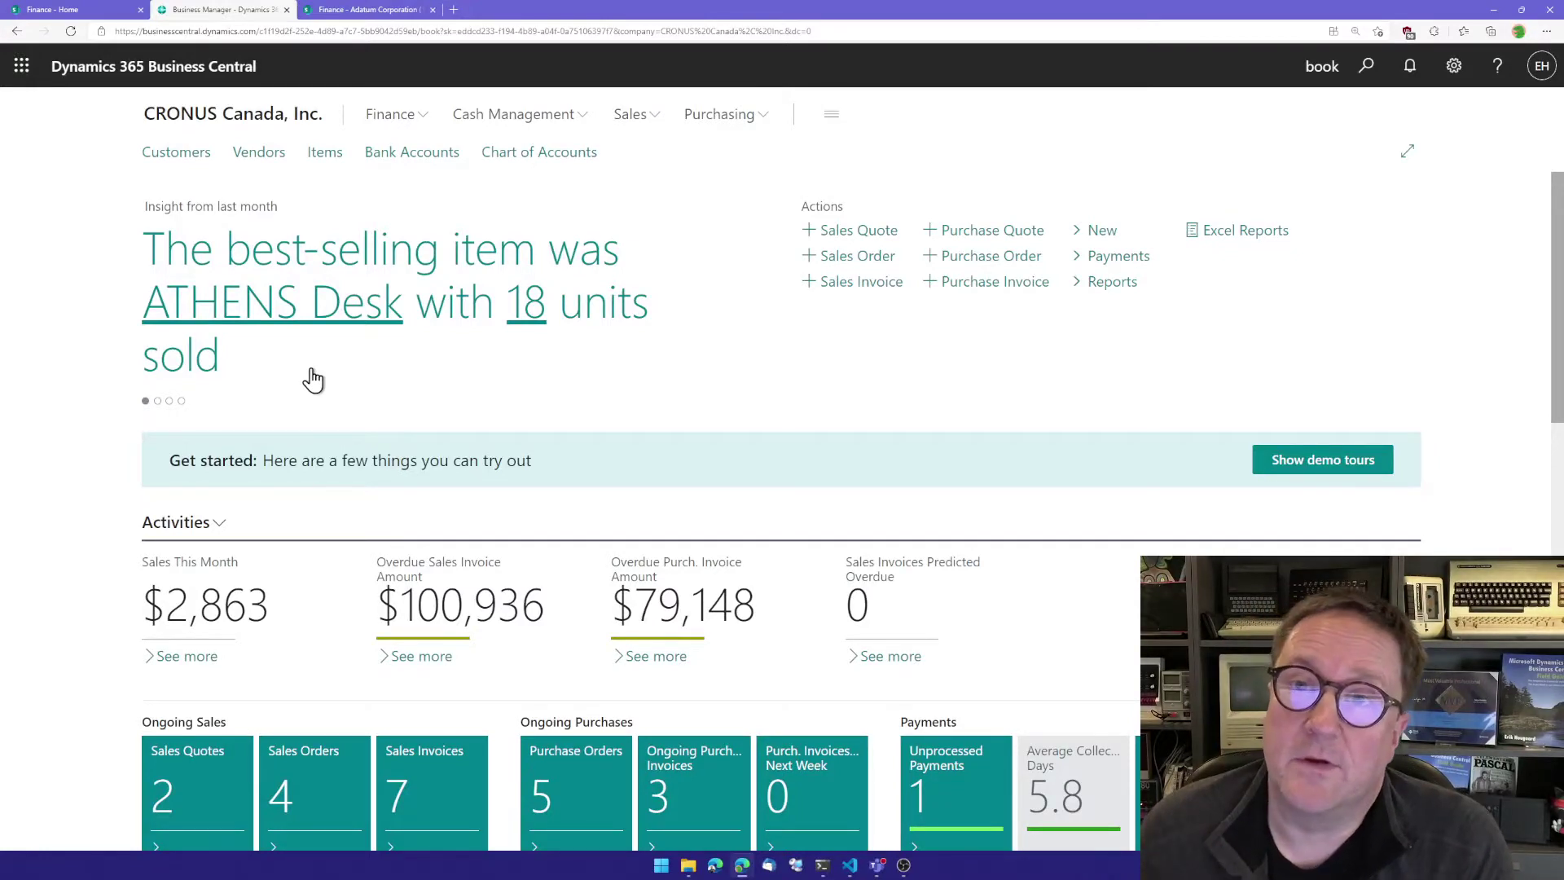
# - Search Tell me for 'sharepoint table' and go to the SharePoint Table Mapping page
pyautogui.hotkey('alt', 'q')
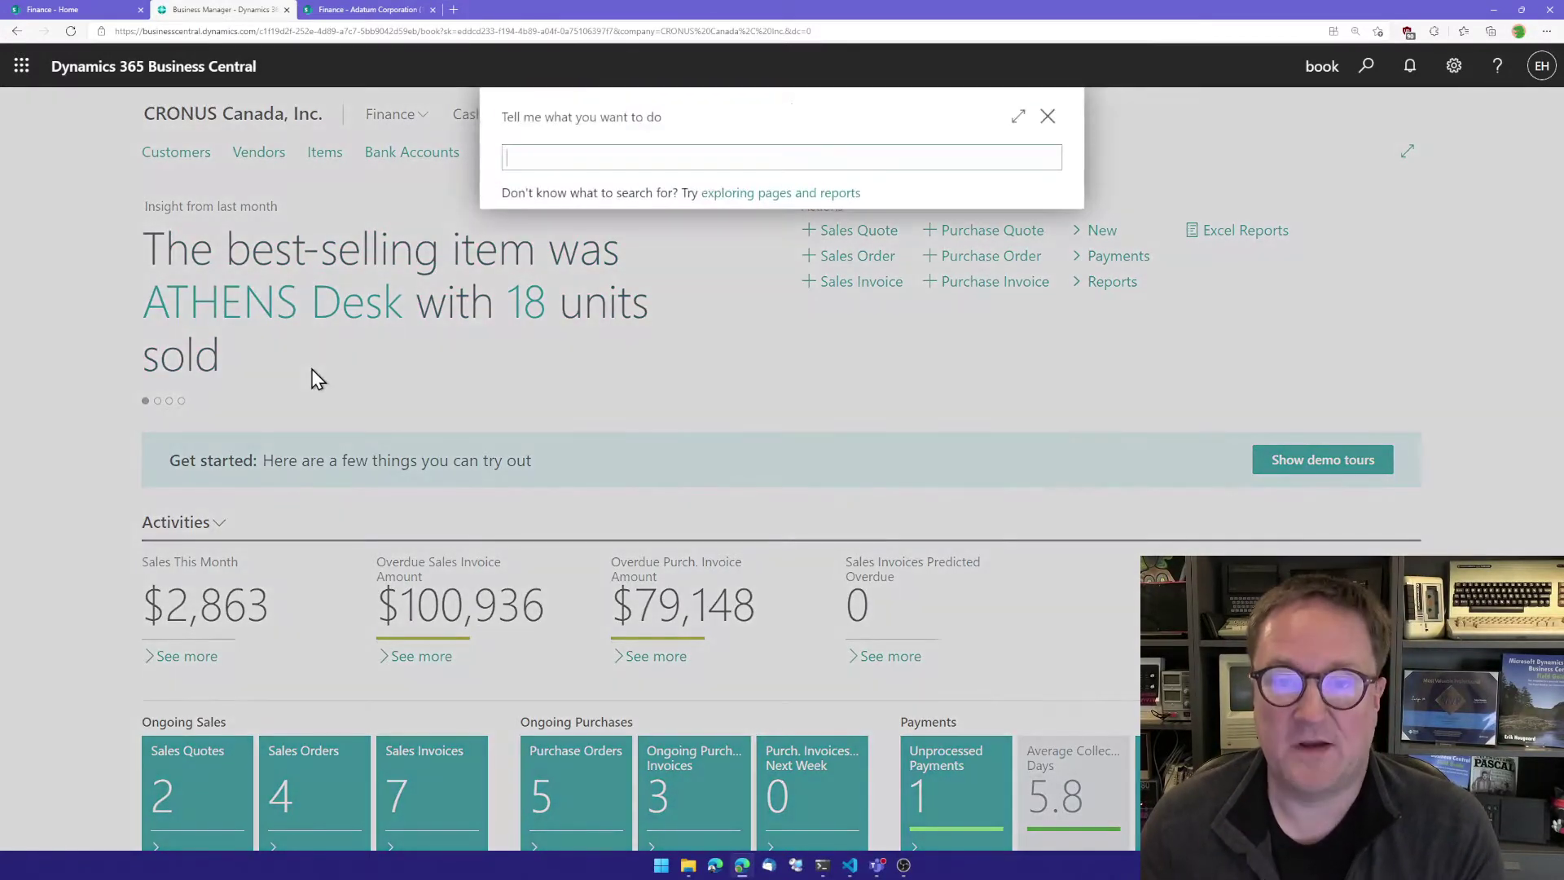
pyautogui.write('sahrepoi')
pyautogui.hotkey('ctrl', 'BackSpace')
pyautogui.write('s')
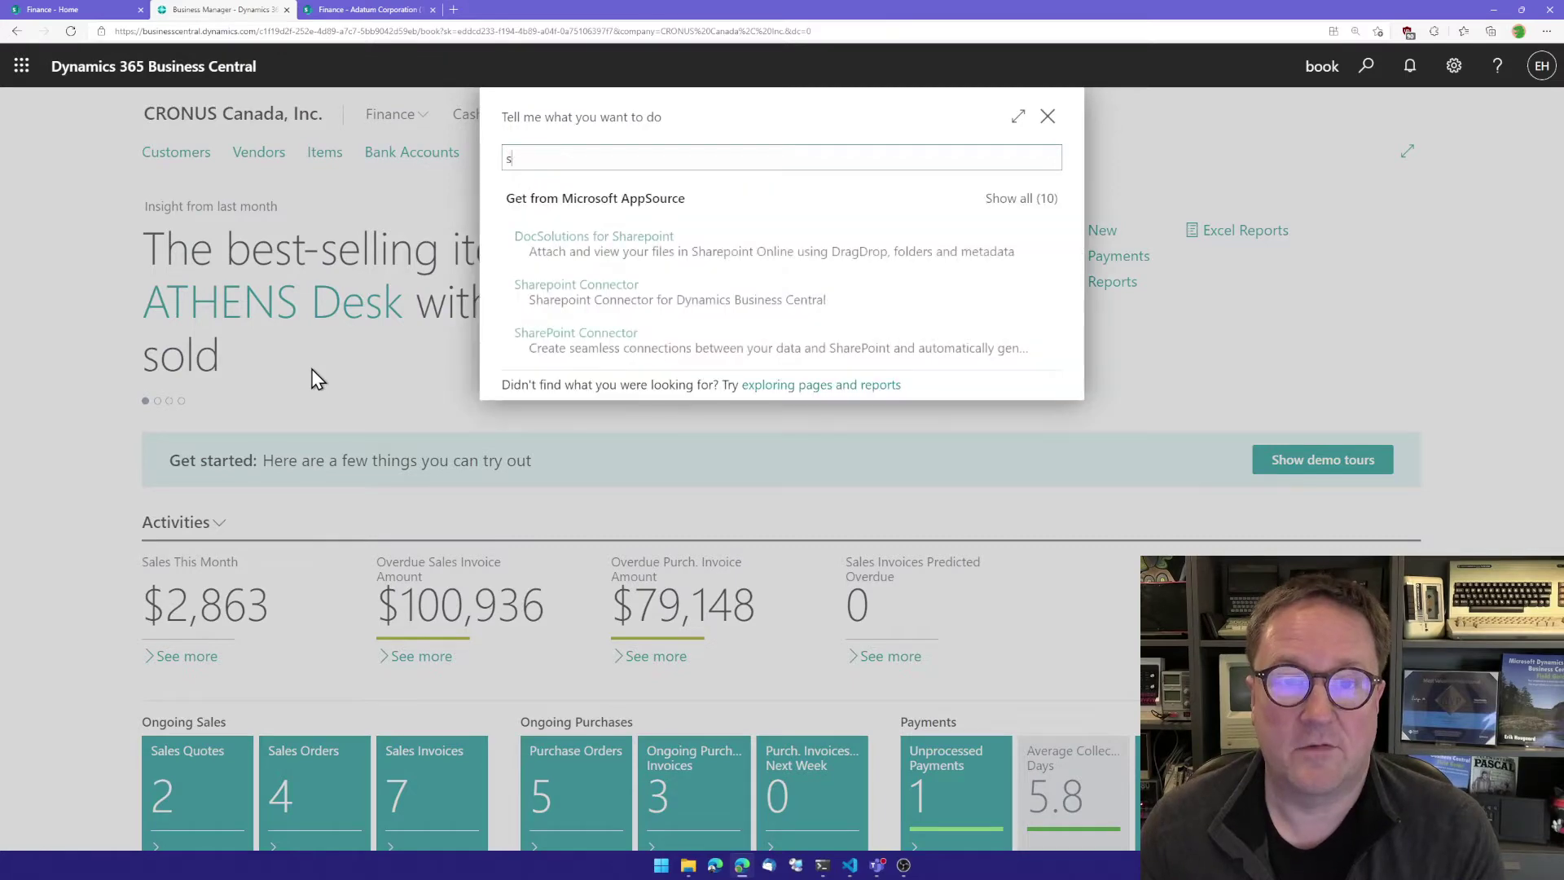
pyautogui.write('harepoint table')
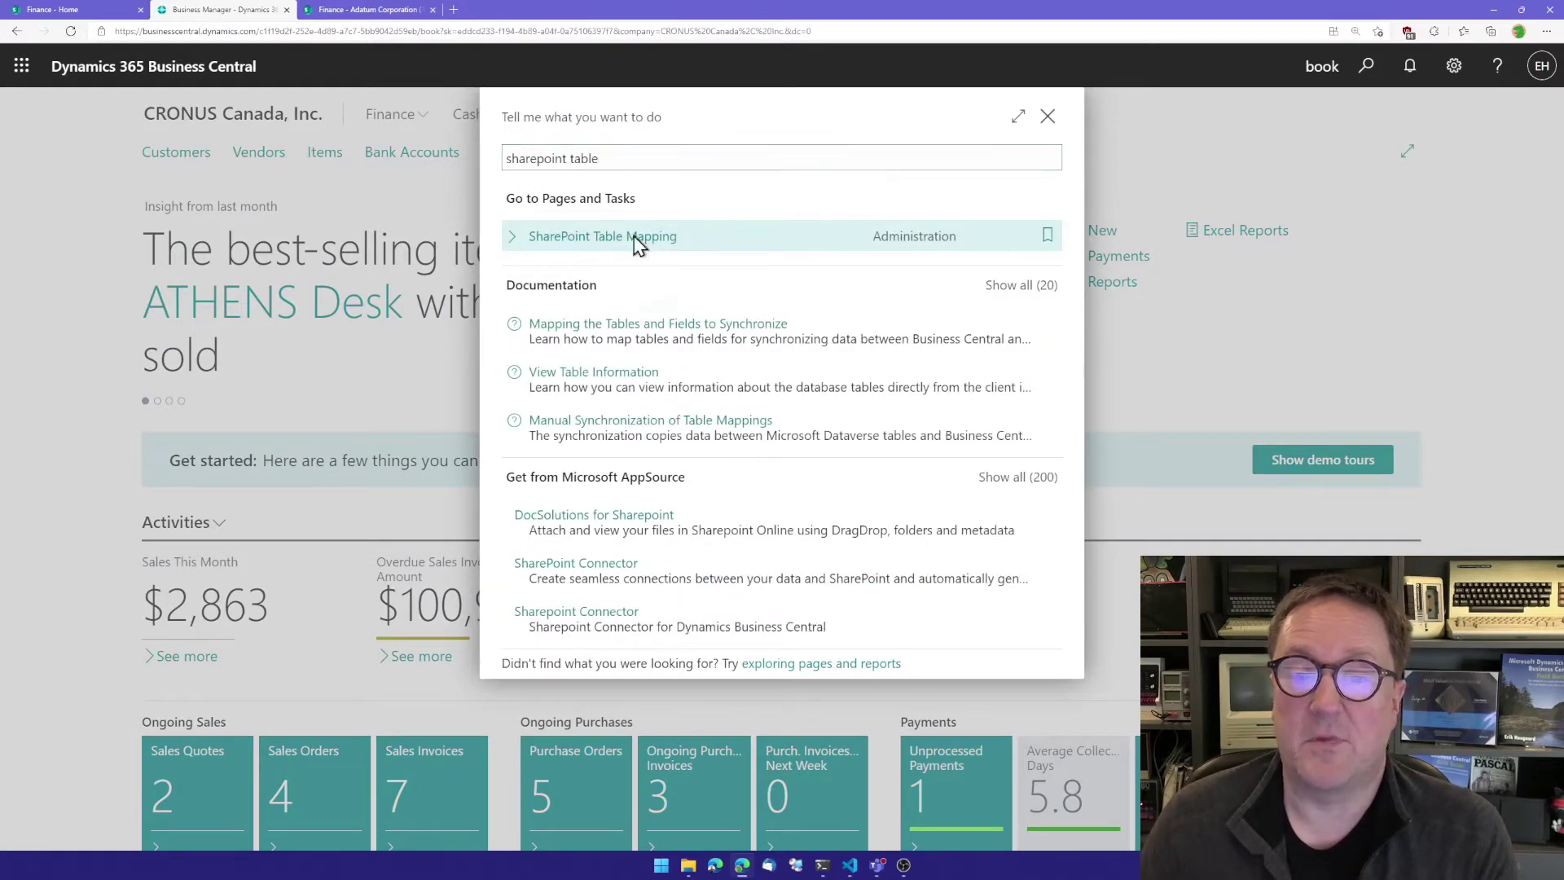
pyautogui.click(635, 238)
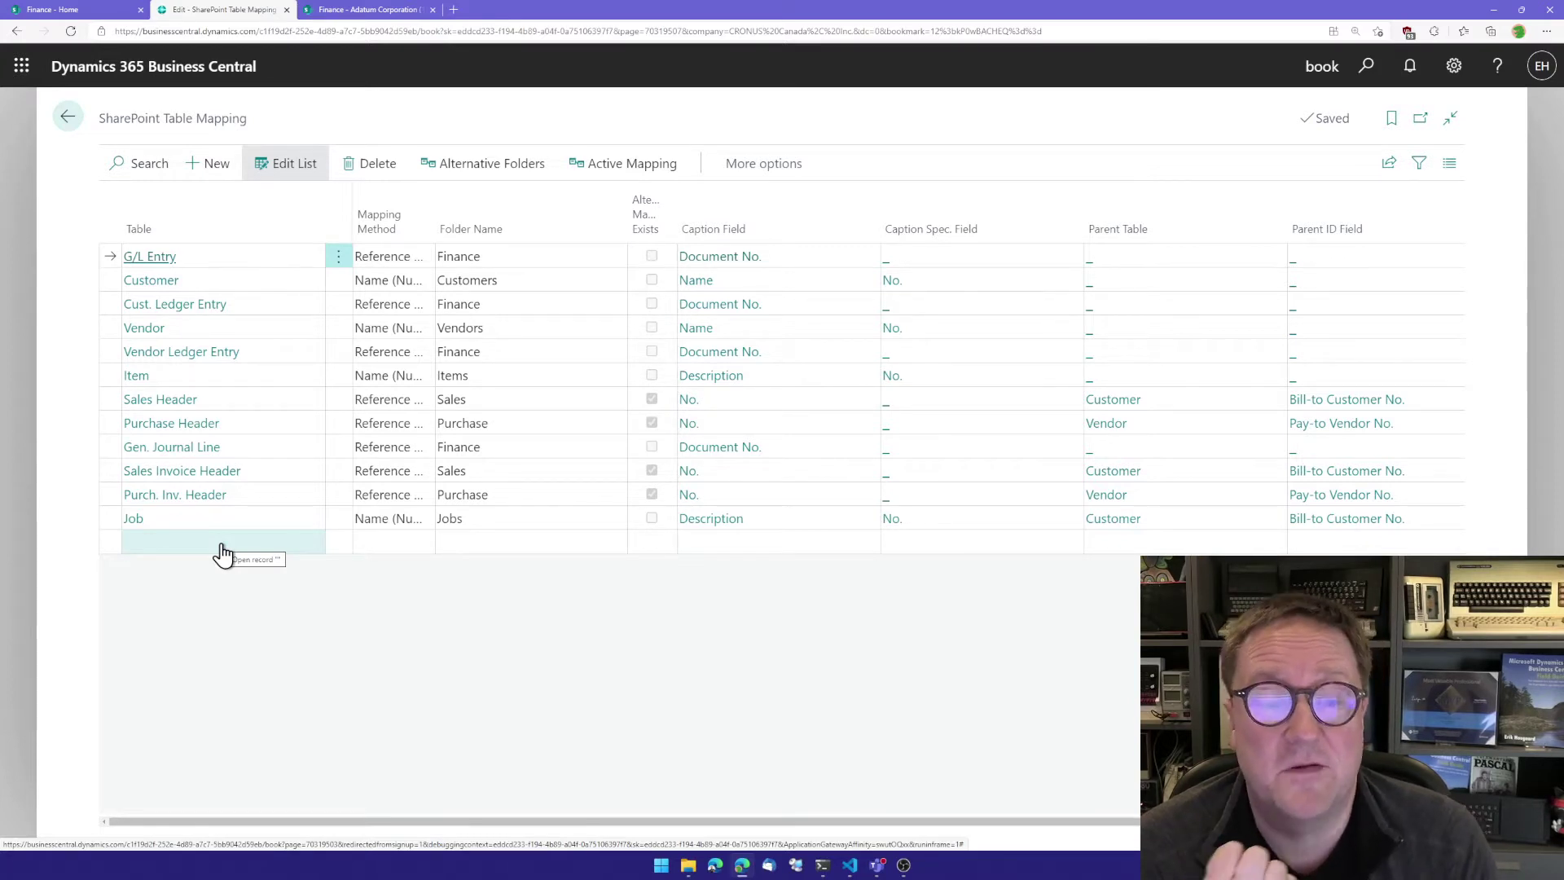
# - Add a new mapping line and set its table to Bank Account, found by searching 'bank'
pyautogui.click(198, 539)
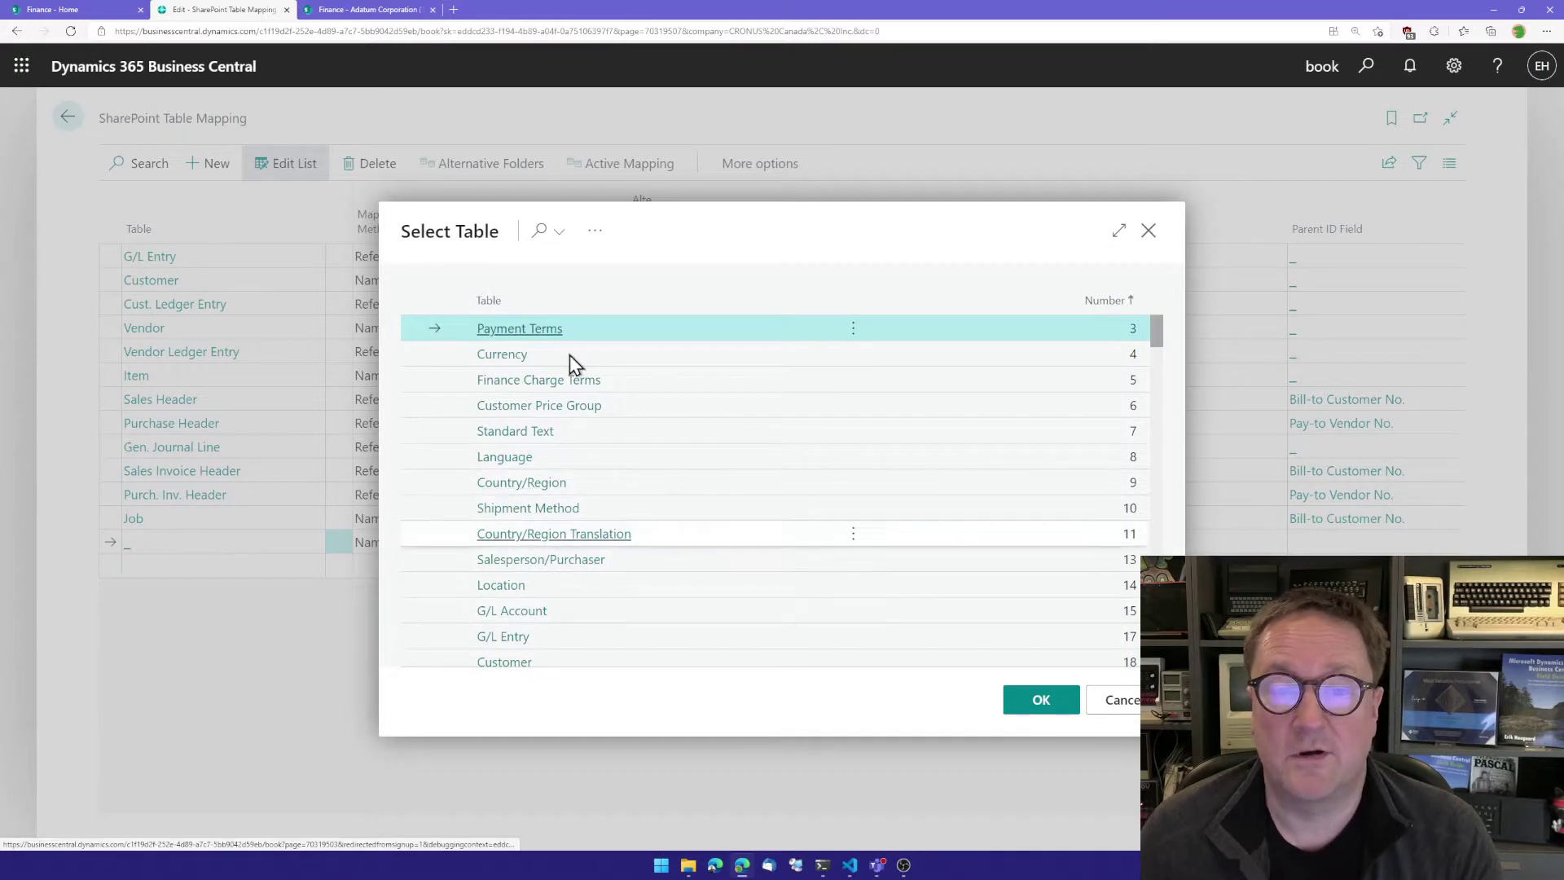
pyautogui.click(542, 234)
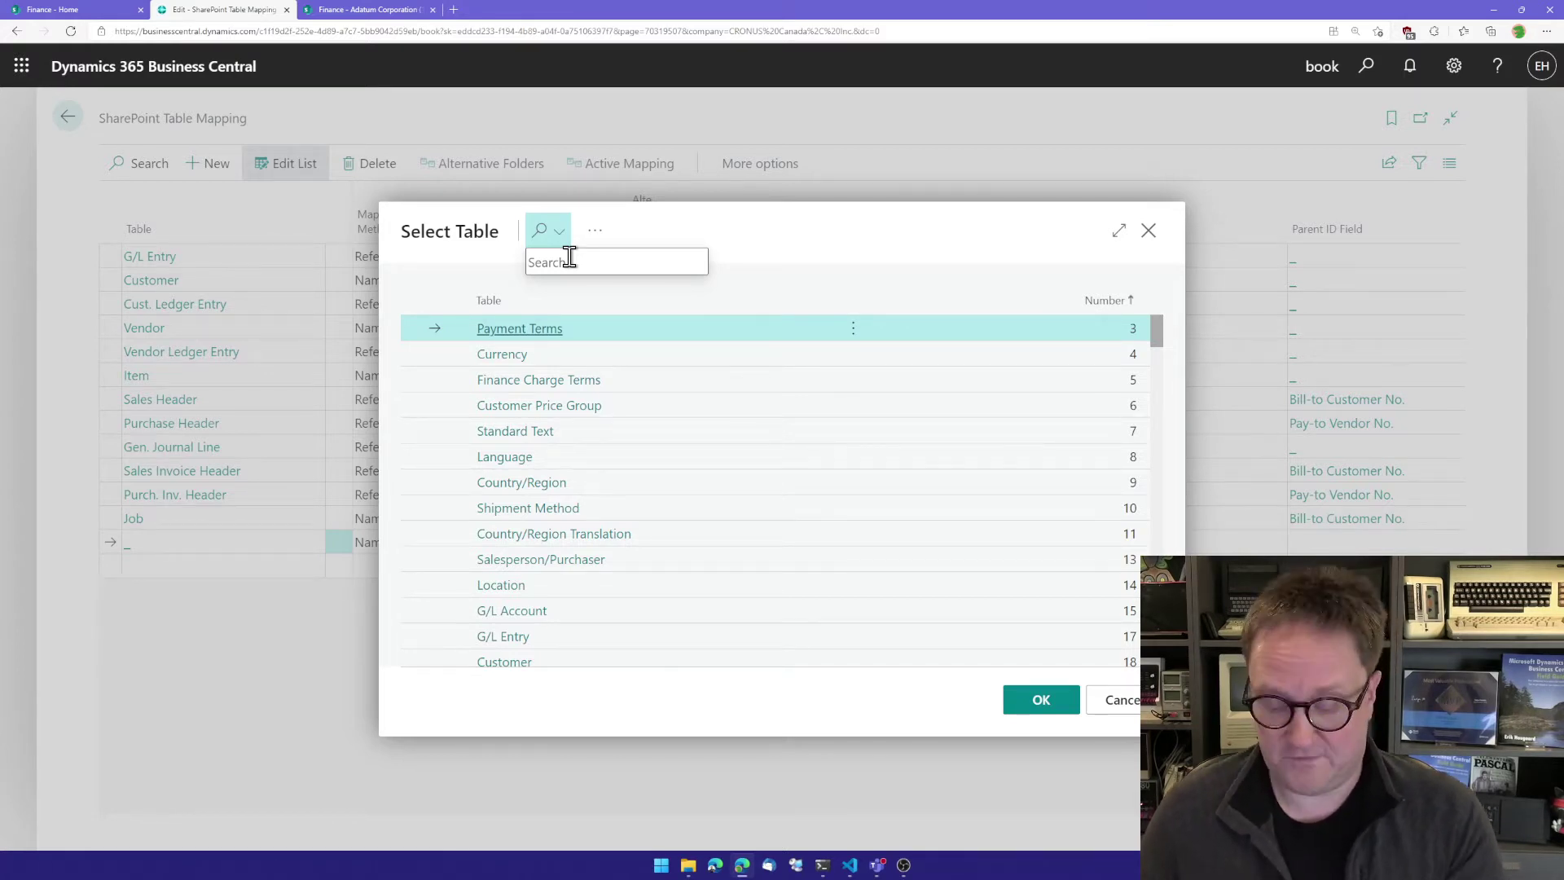
pyautogui.write('bank')
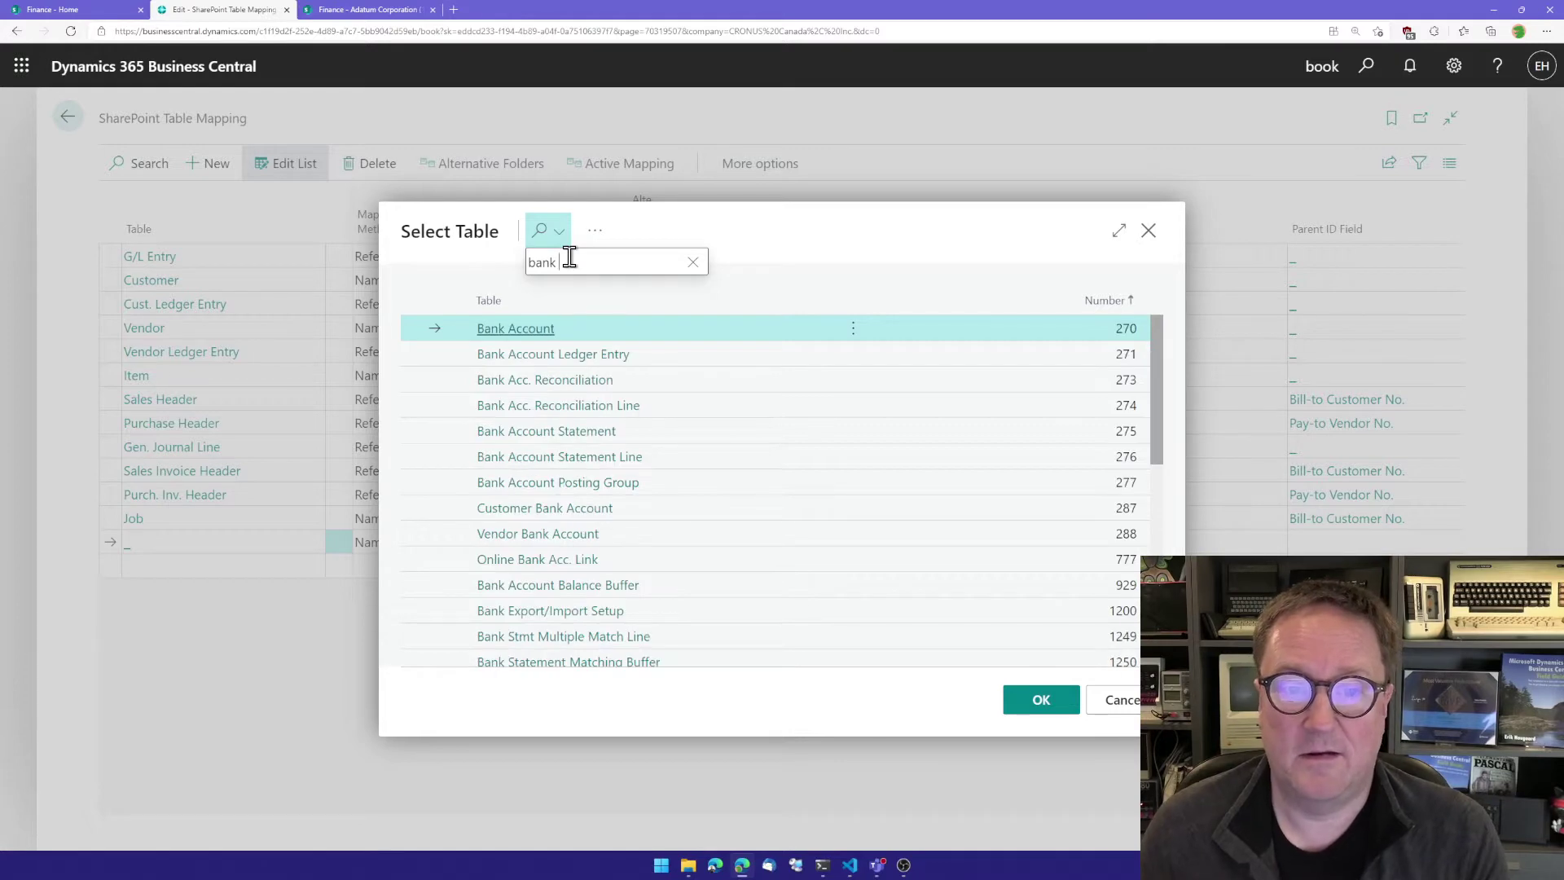
pyautogui.click(519, 330)
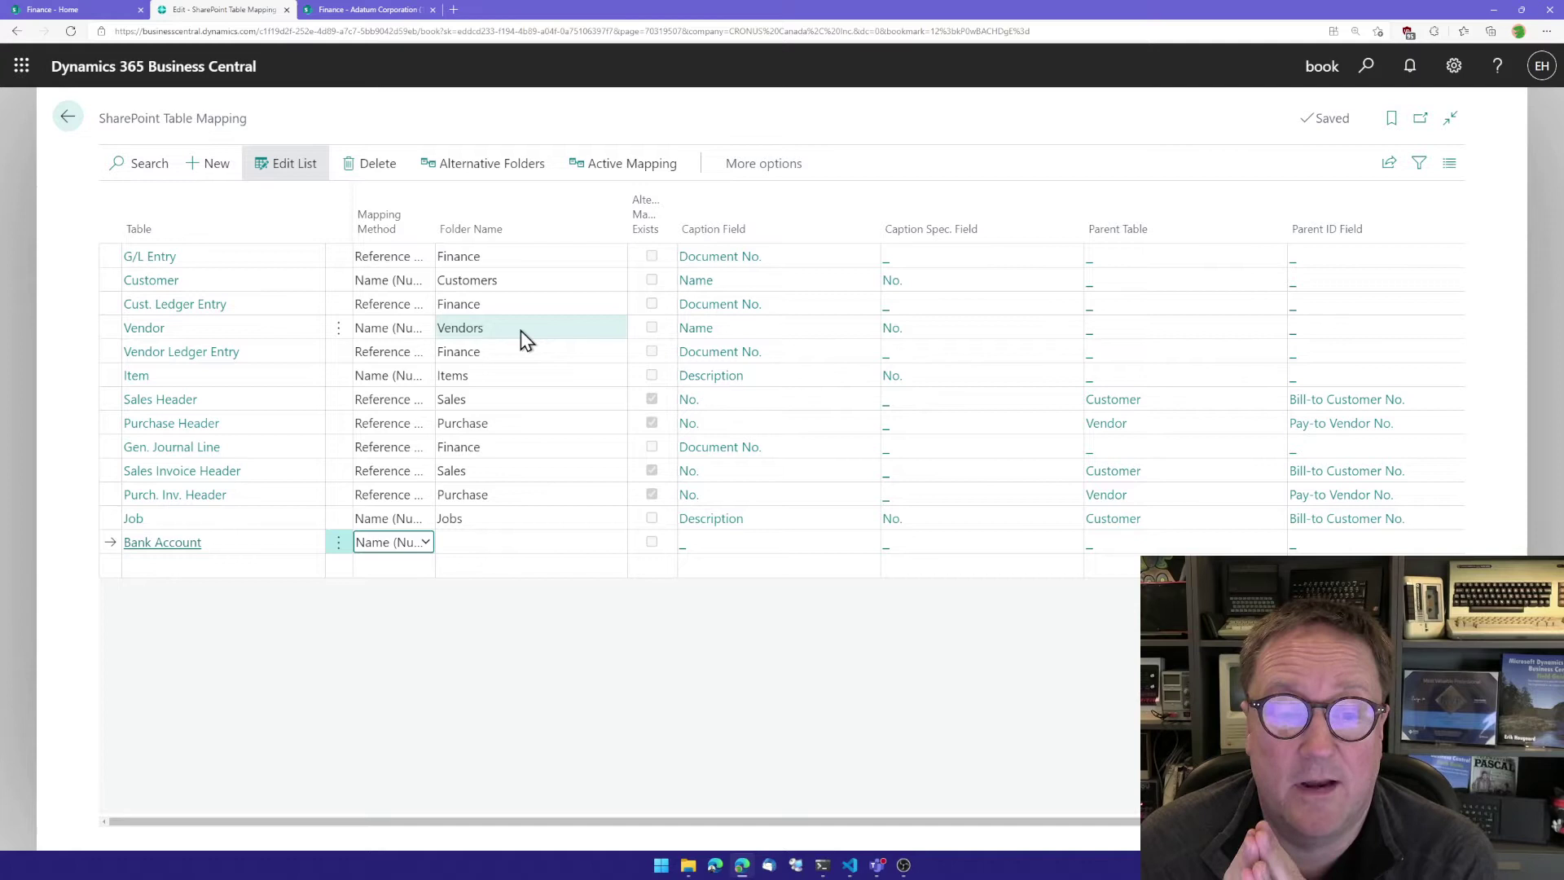
# - Expand the Mapping Method dropdown on the new Bank Account row
pyautogui.click(427, 543)
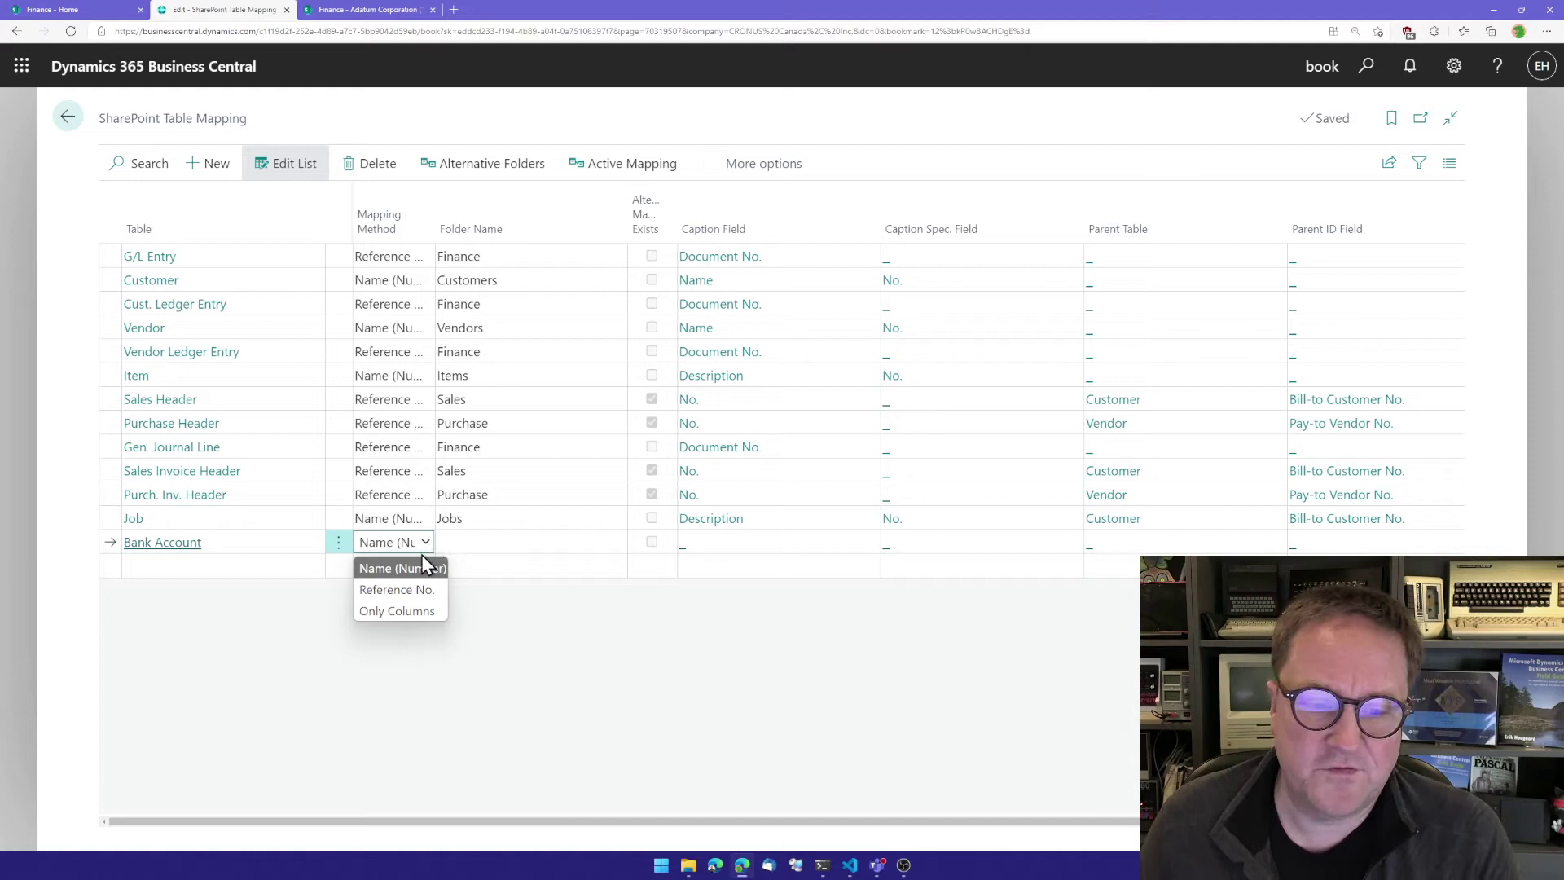
# - Keep Name (Number) as the mapping method and enter 'Bank' as the folder name
pyautogui.click(407, 569)
pyautogui.click(466, 541)
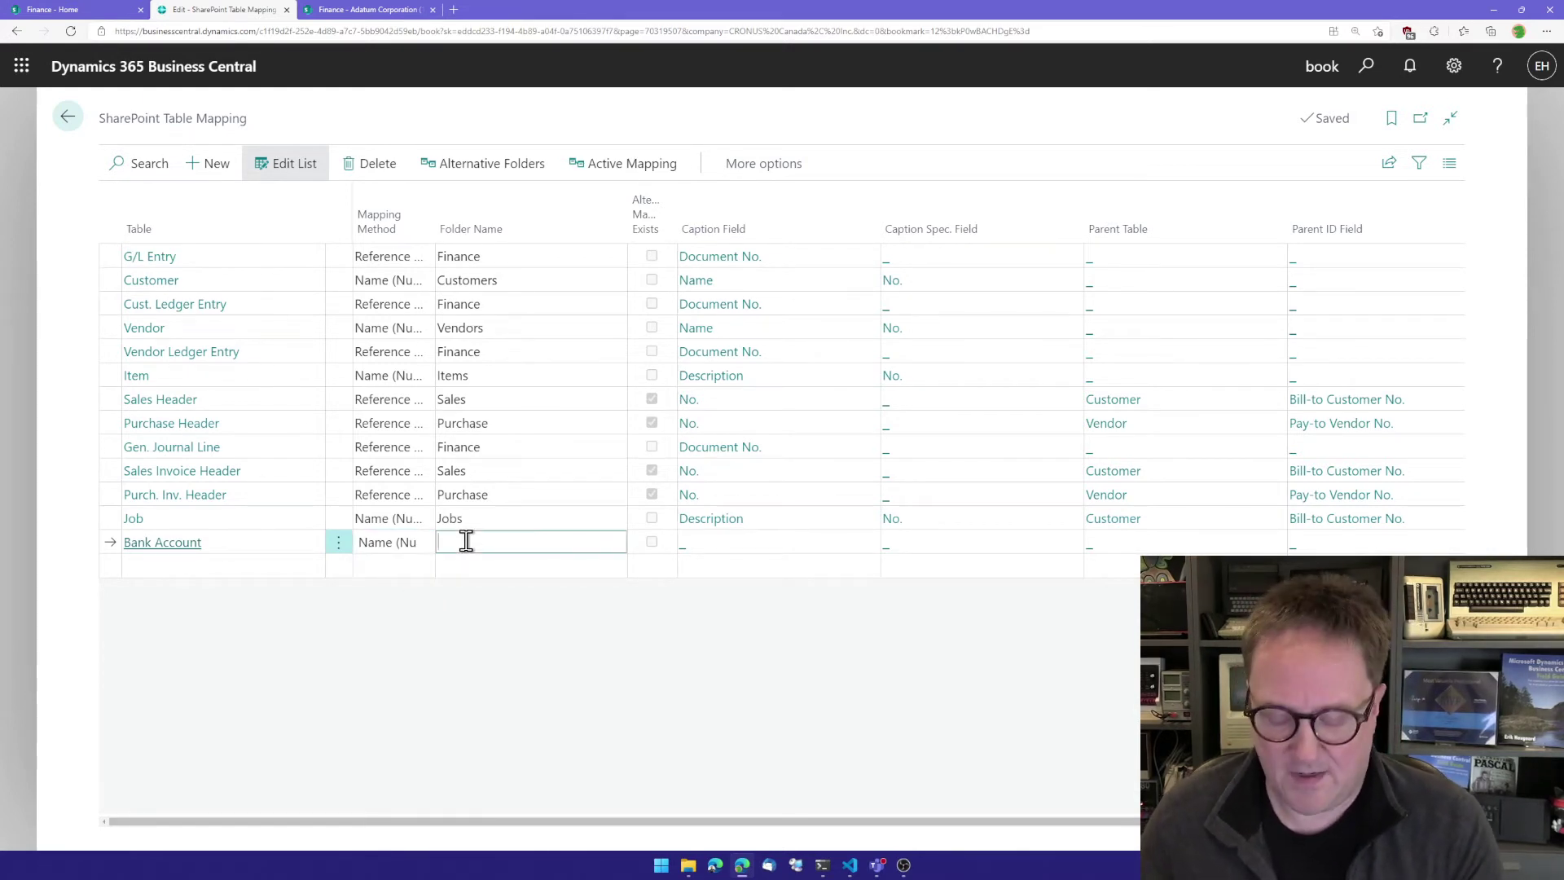
pyautogui.write('Bank')
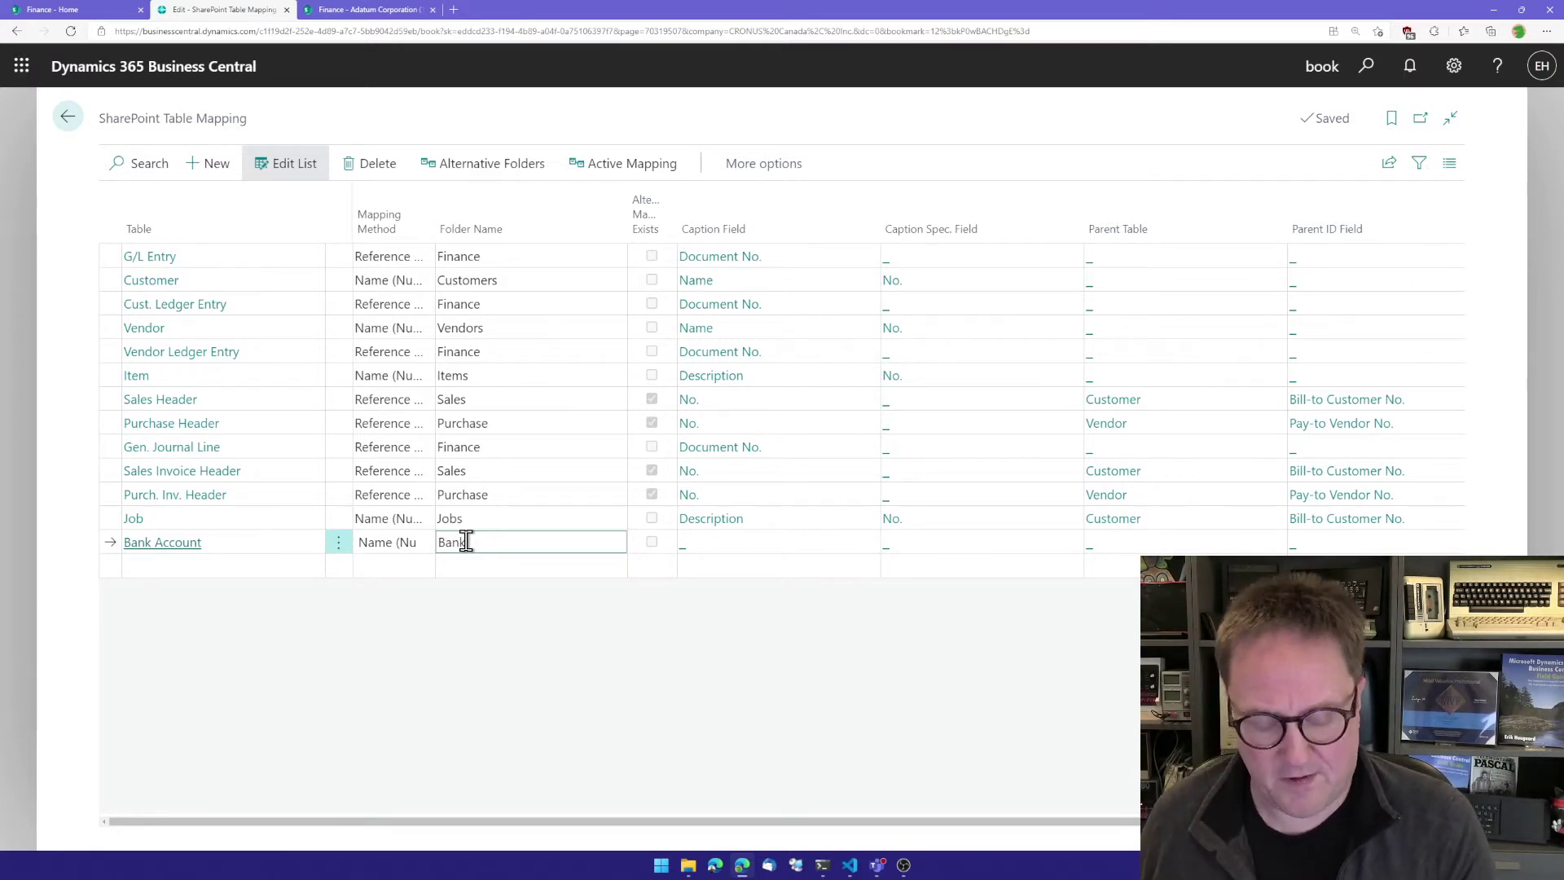
pyautogui.press('Tab')
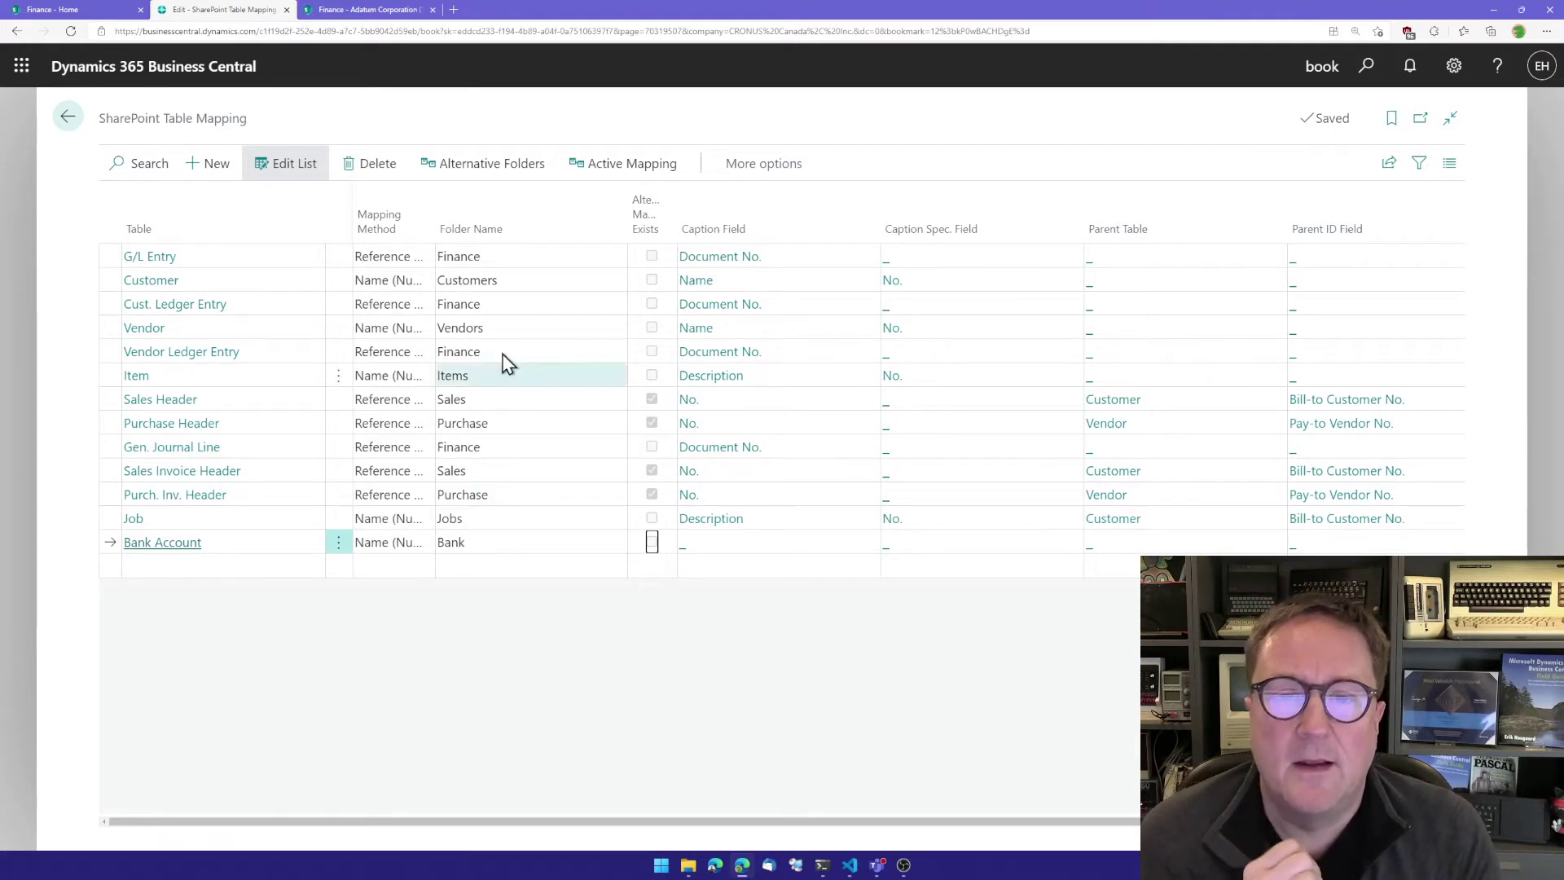
# - Select Name in the Select Field dialog as the Bank Account row's caption field
pyautogui.moveTo(658, 220)
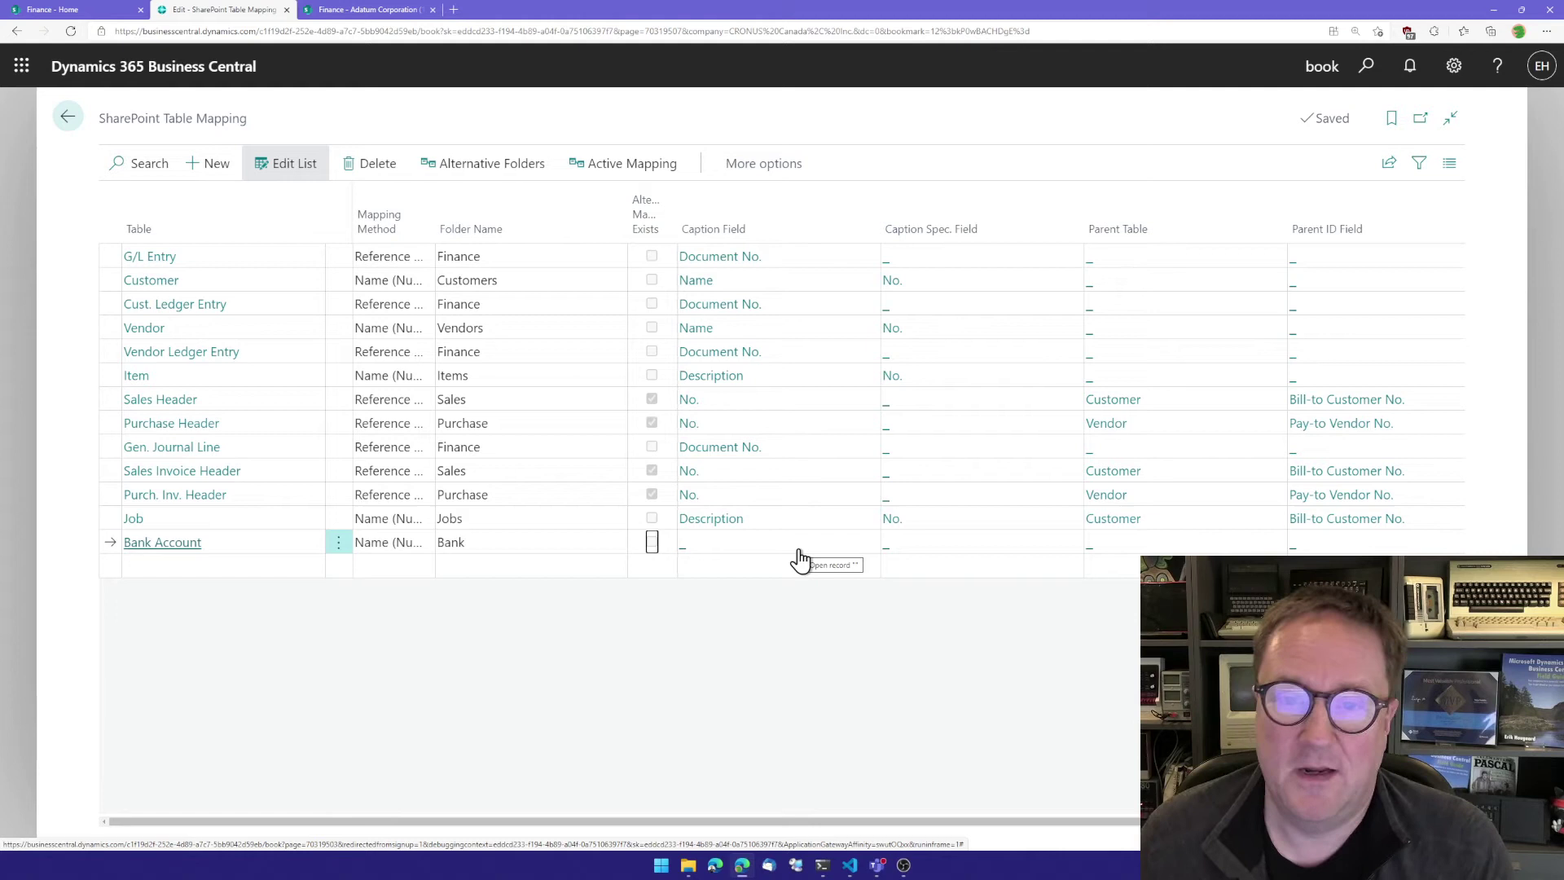
pyautogui.click(688, 545)
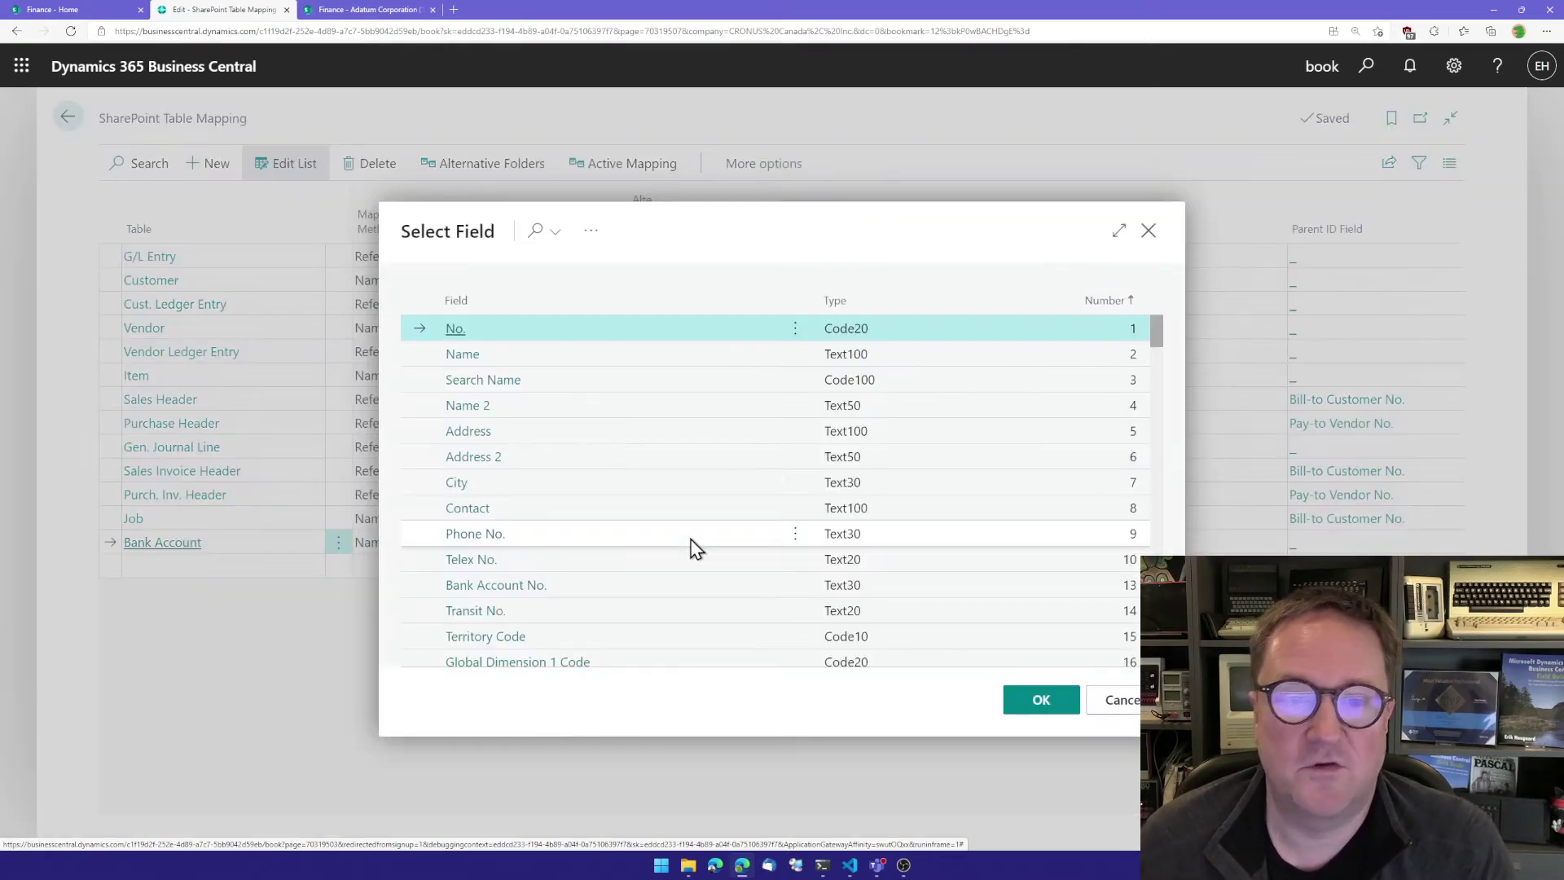
pyautogui.click(458, 356)
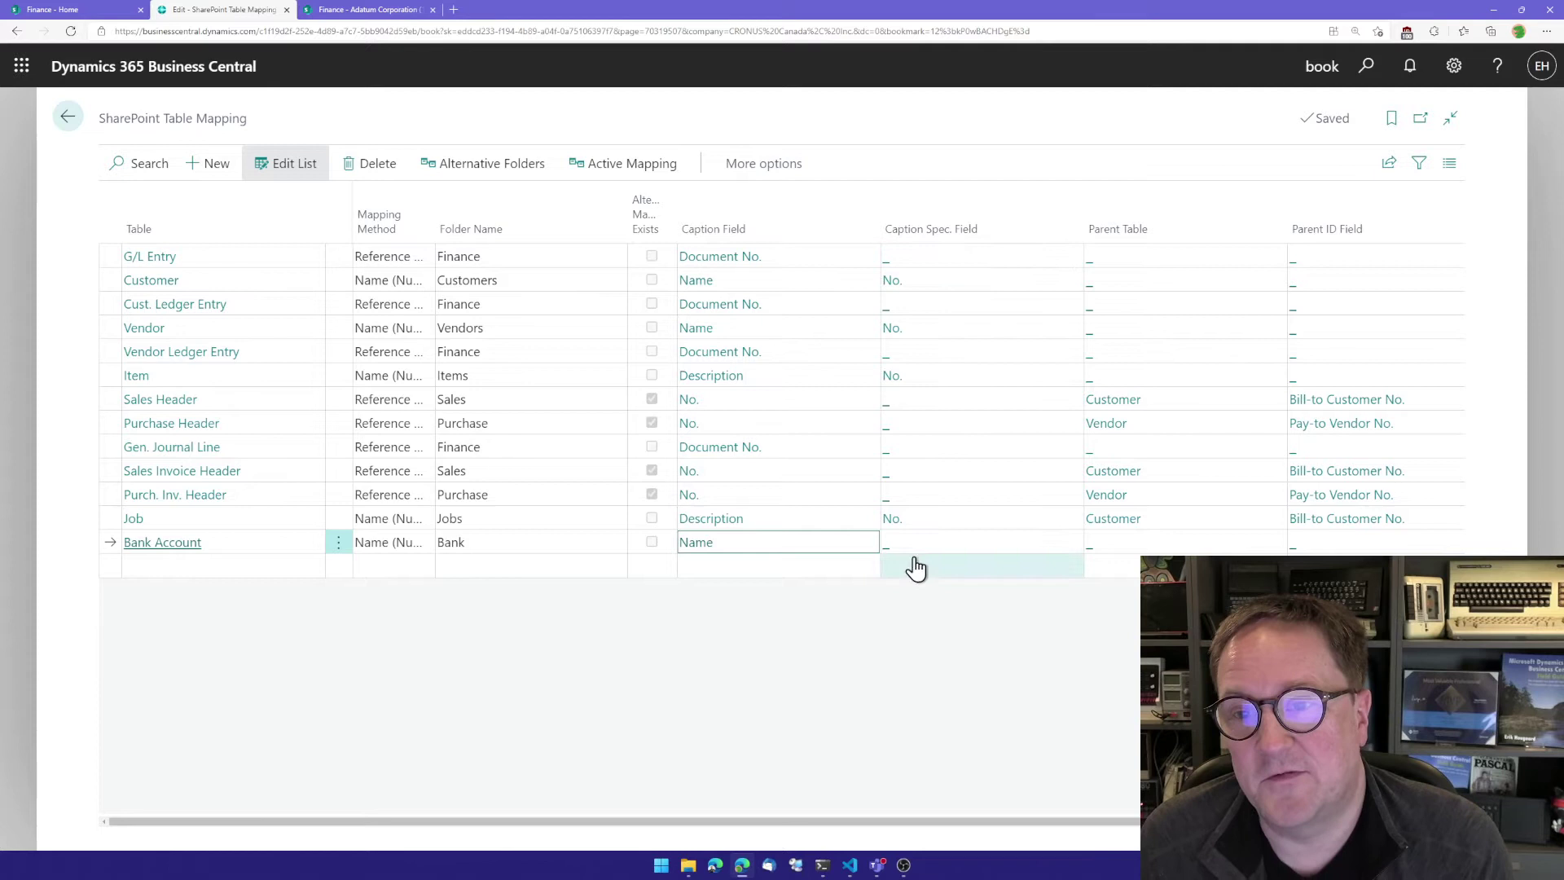
# - Select Bank Account No. as the caption spec. field, then return to the Bank Account row
pyautogui.click(892, 547)
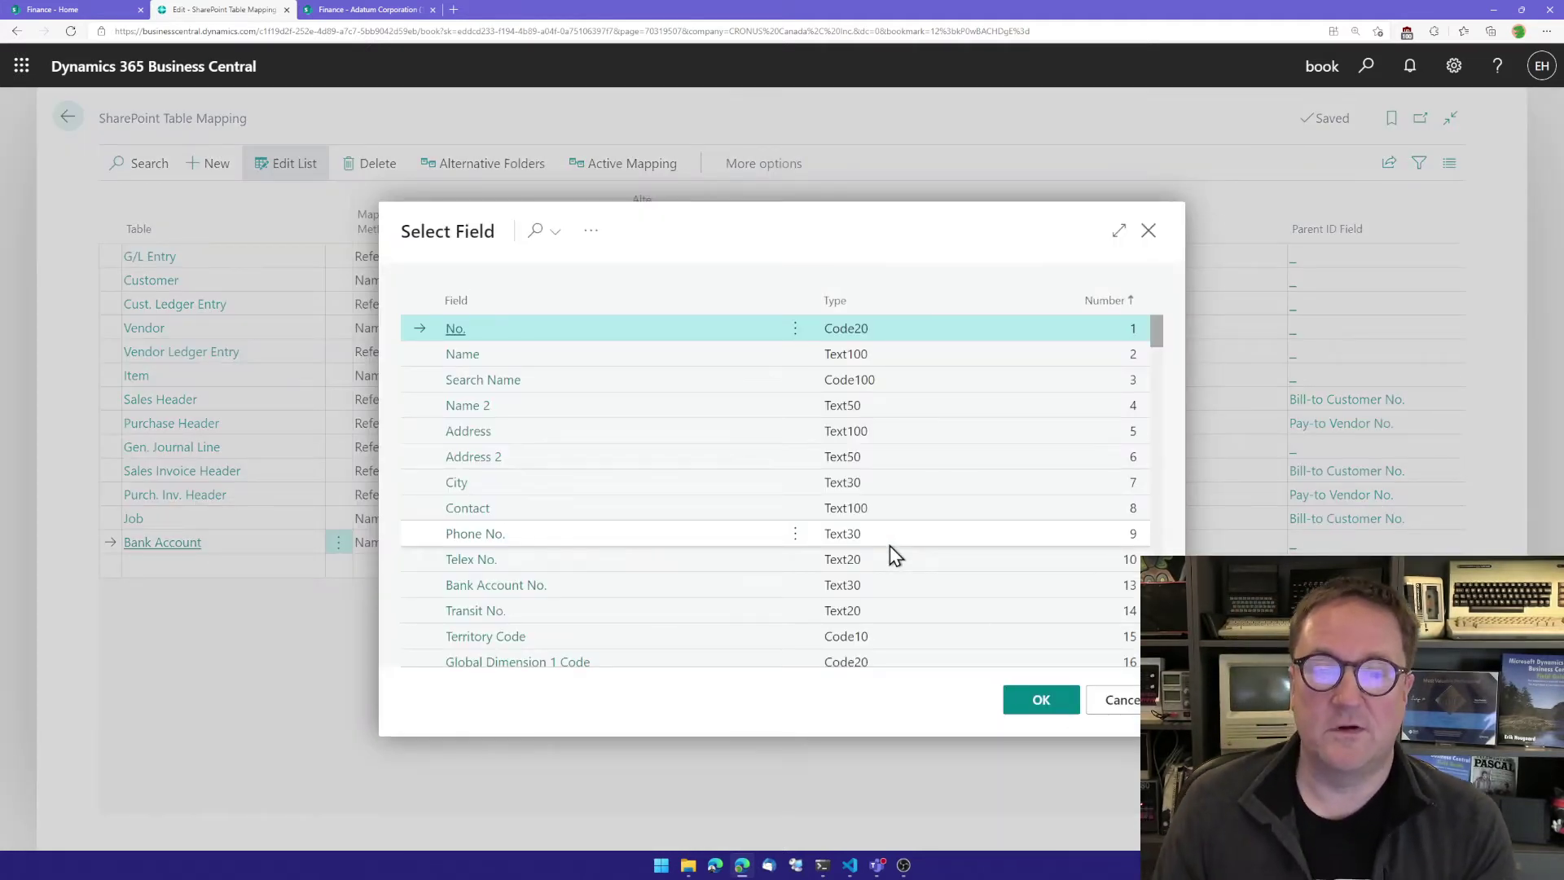
pyautogui.click(513, 588)
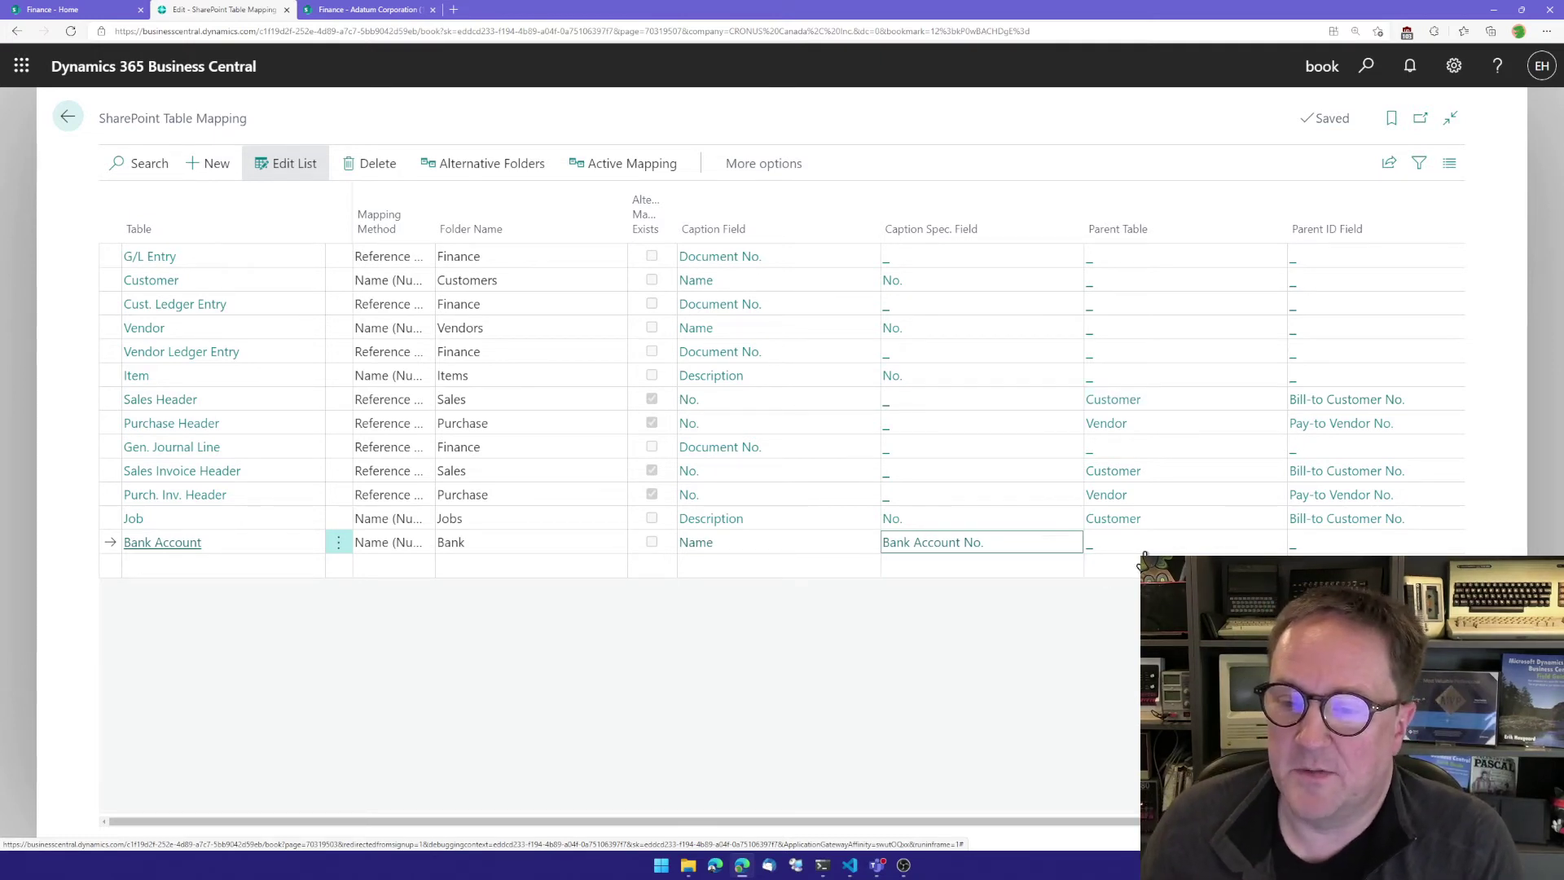
pyautogui.press('Return')
pyautogui.press('Up')
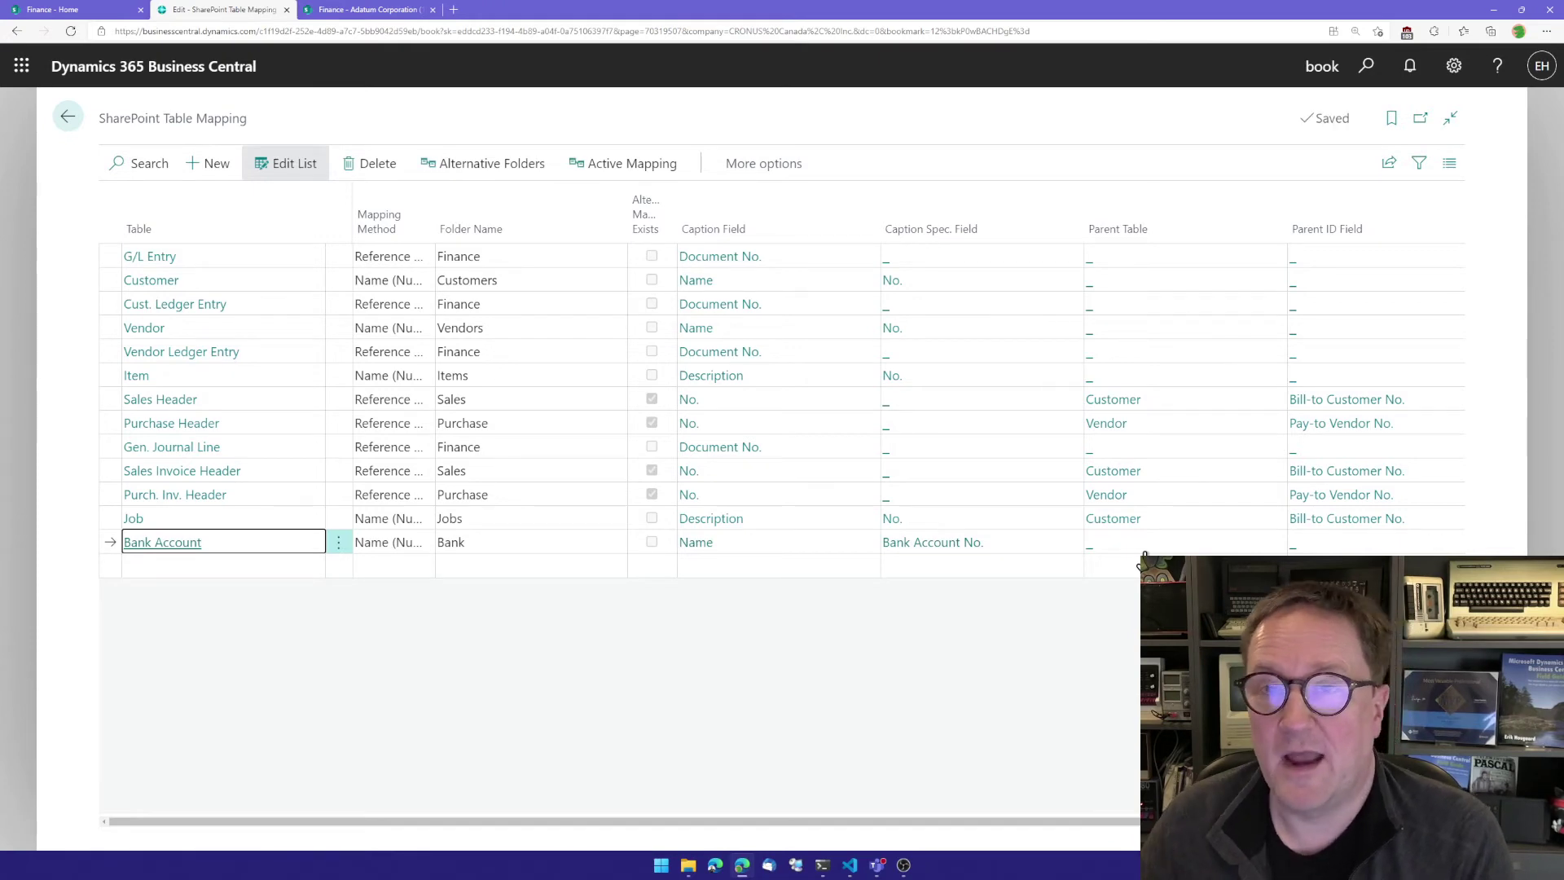
# - Leave the mapping page and open the CHEQUING account card from the Bank Accounts list
pyautogui.press('Escape')
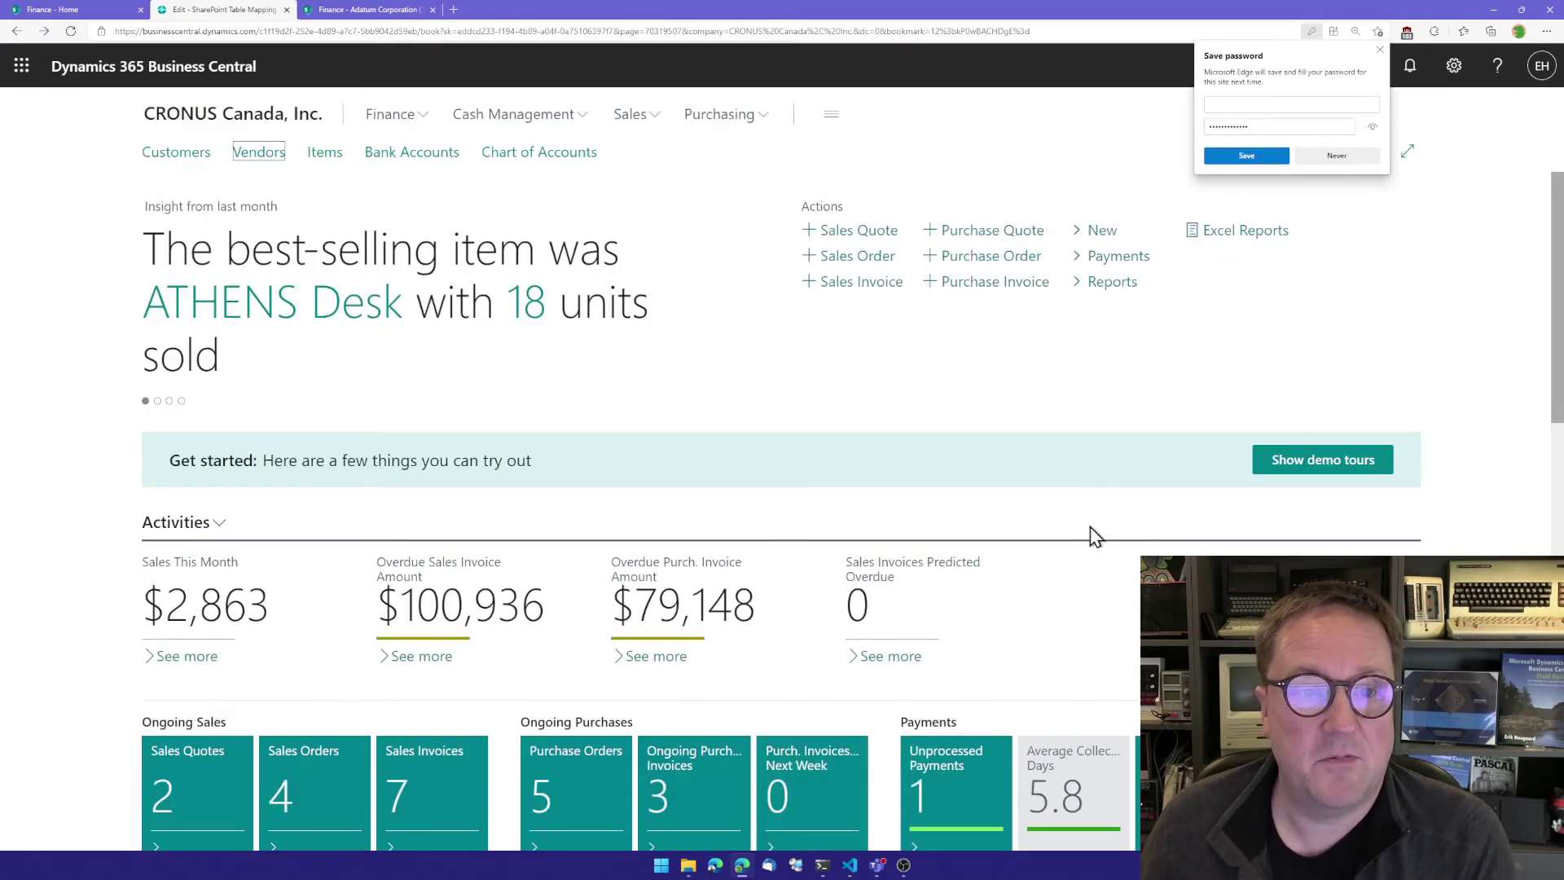
pyautogui.click(1378, 51)
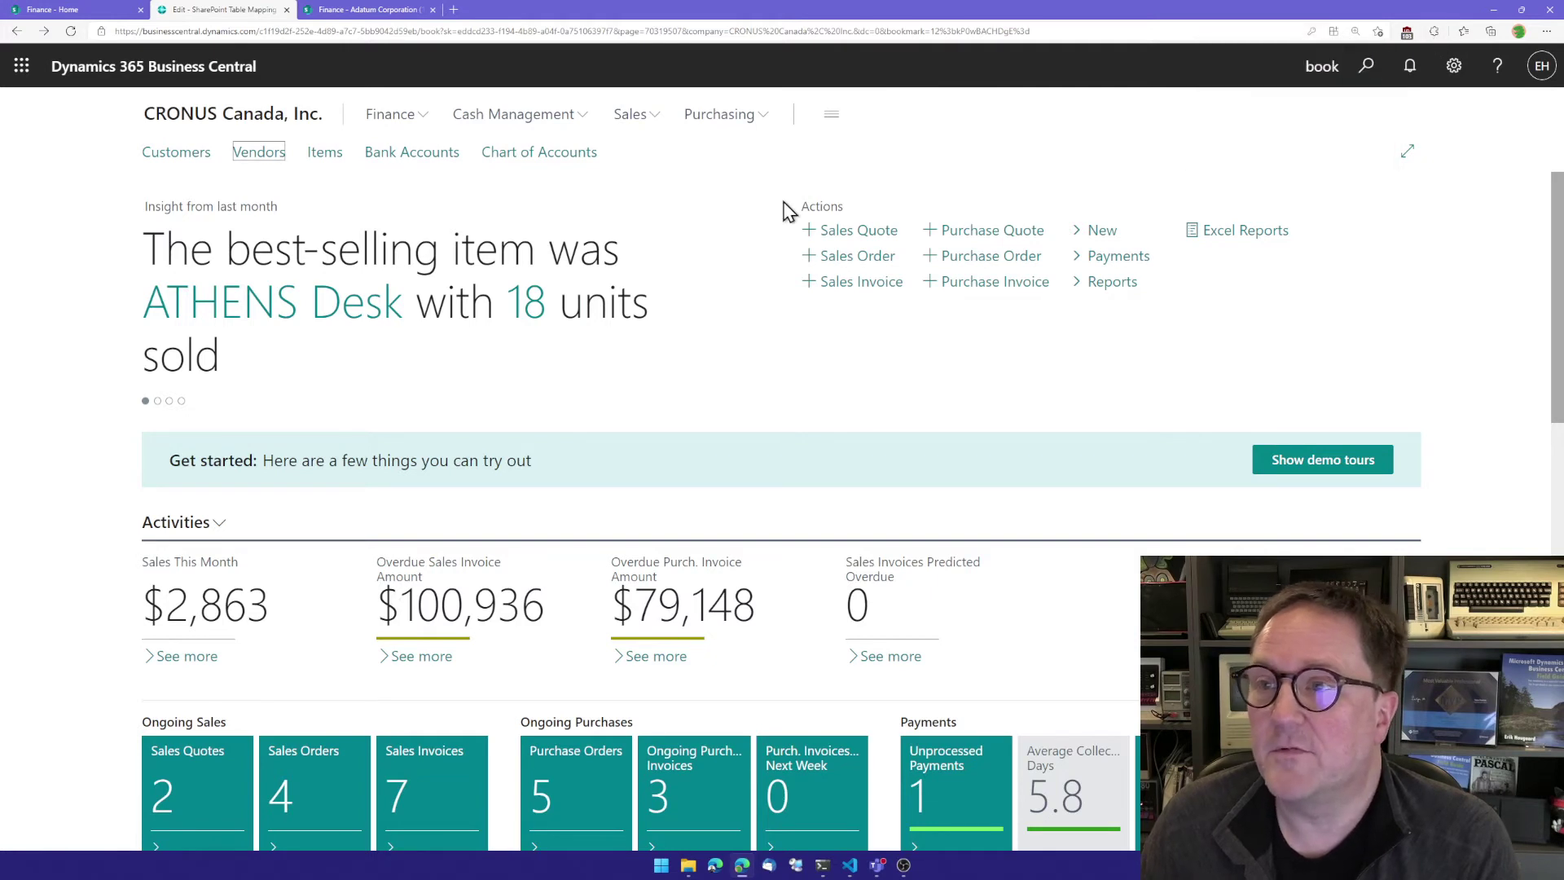
pyautogui.click(423, 162)
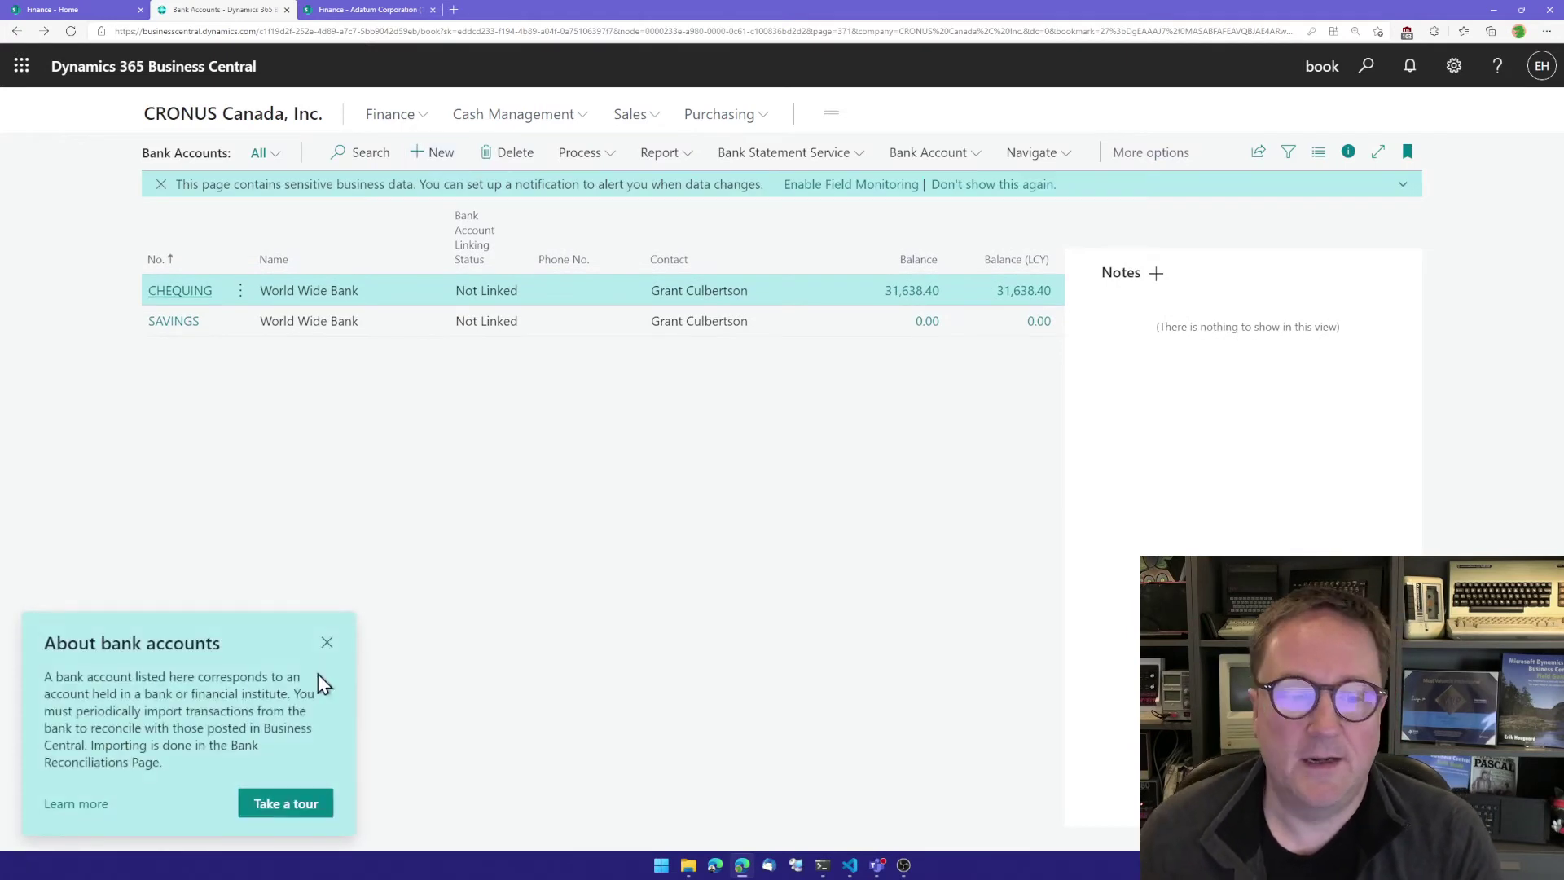
pyautogui.click(327, 643)
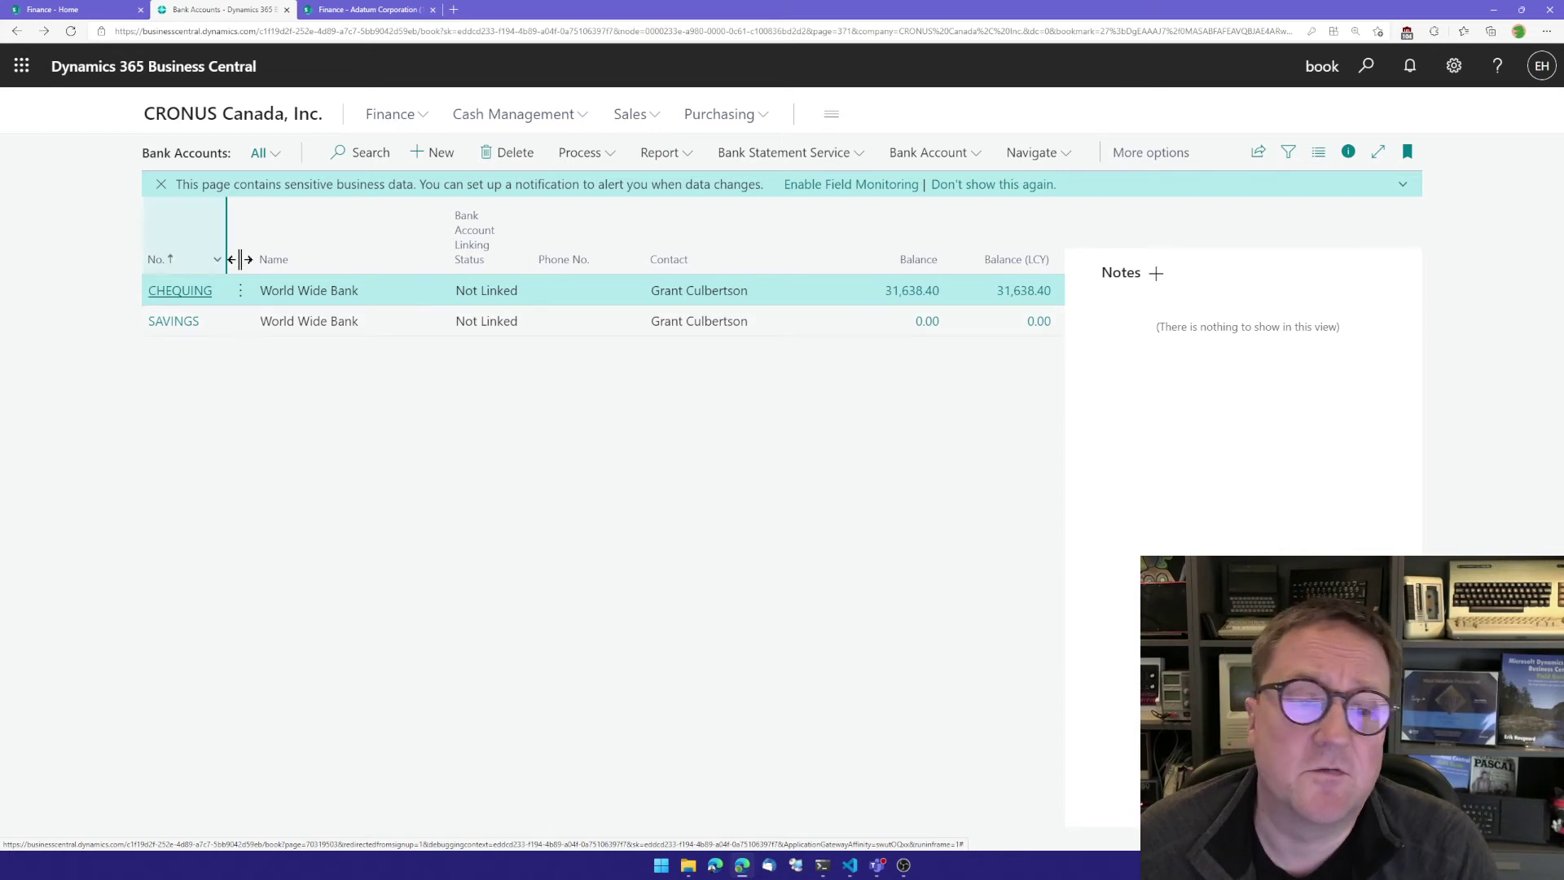
pyautogui.click(181, 291)
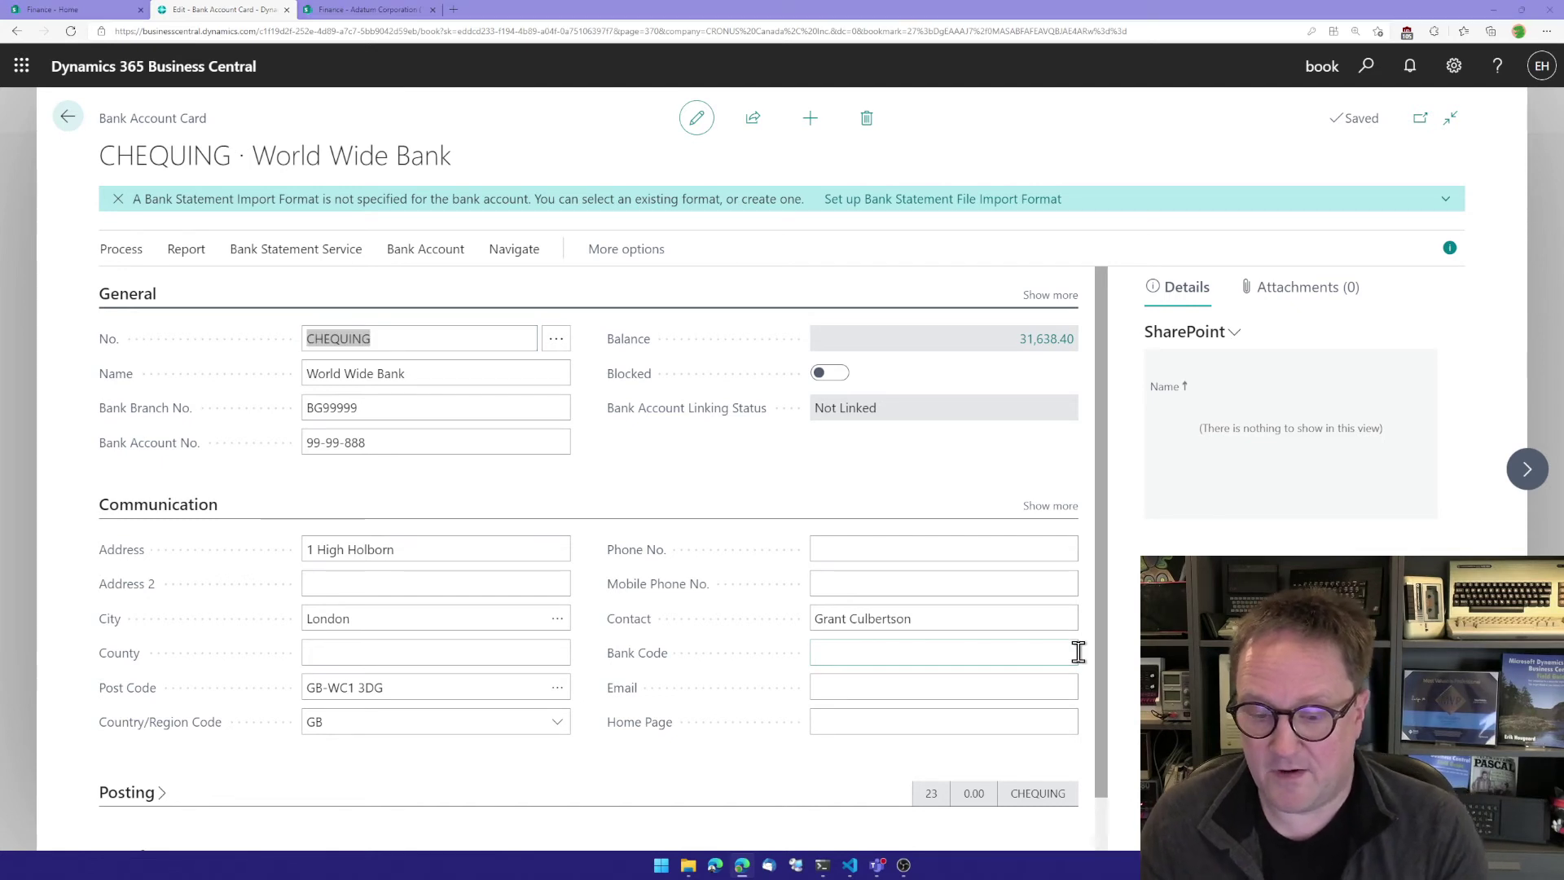
# - Drag Baby Pig.jpg into the card's SharePoint FactBox and view the bank account's SharePoint folder
pyautogui.hotkey('alt', 'Tab')
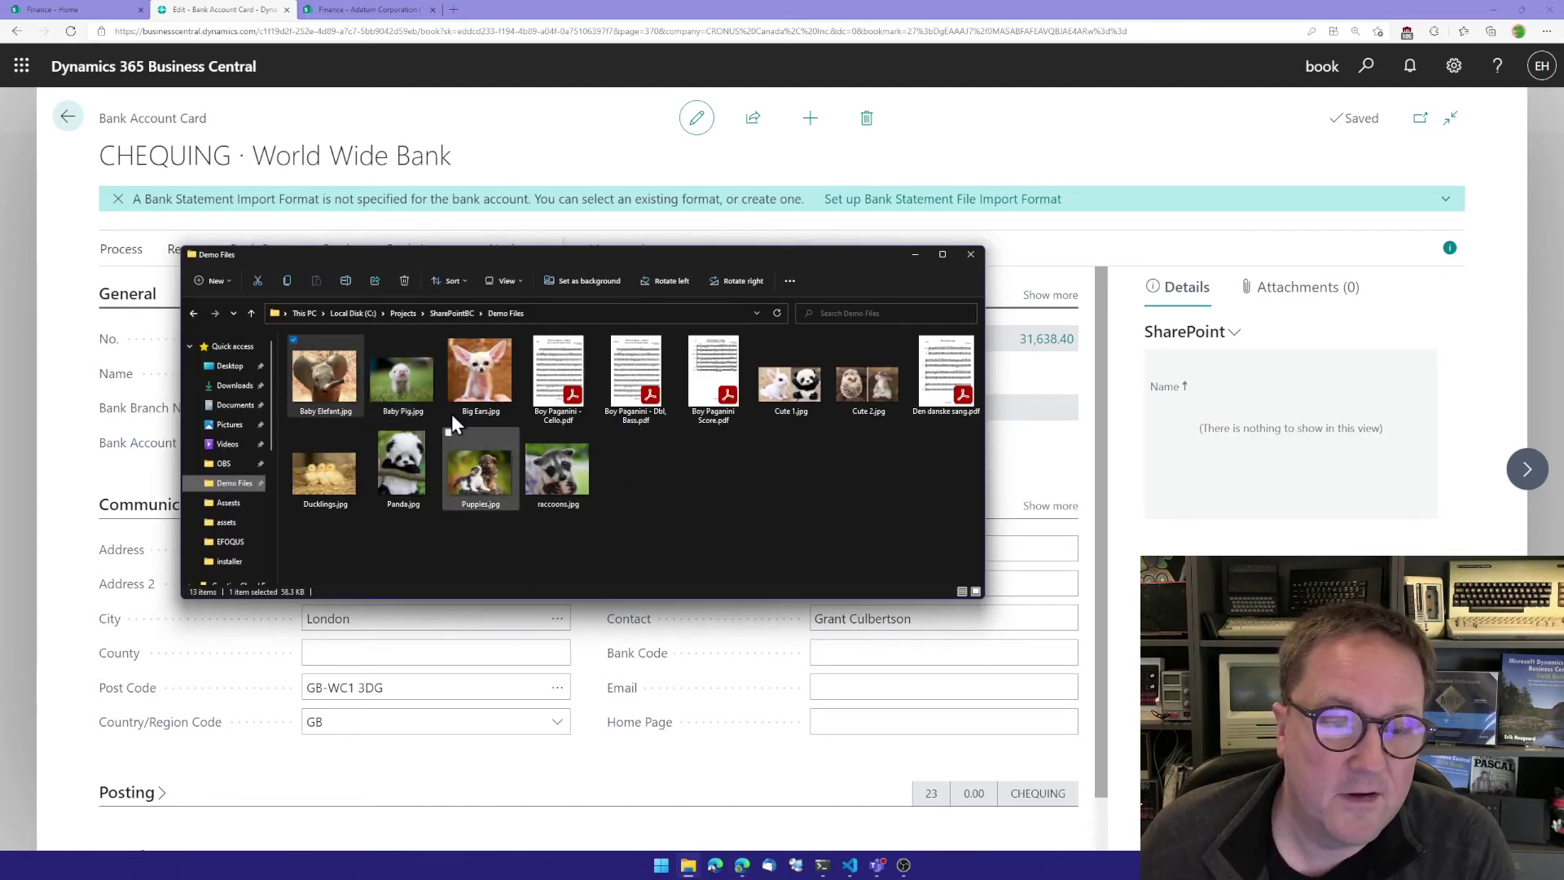
pyautogui.moveTo(397, 382); pyautogui.dragTo(1274, 443)
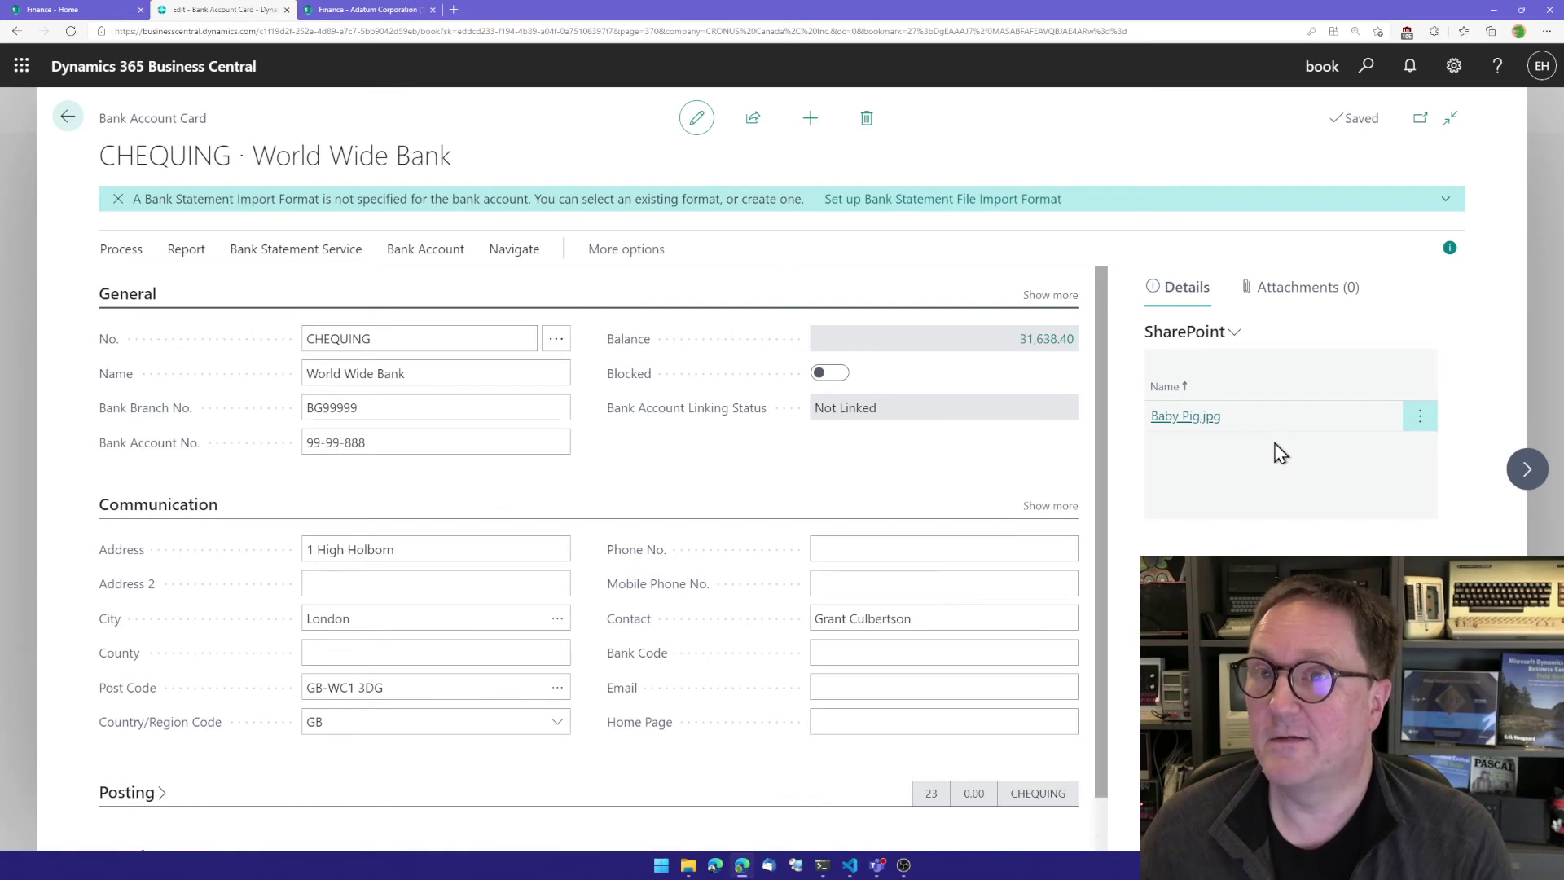
pyautogui.click(1209, 333)
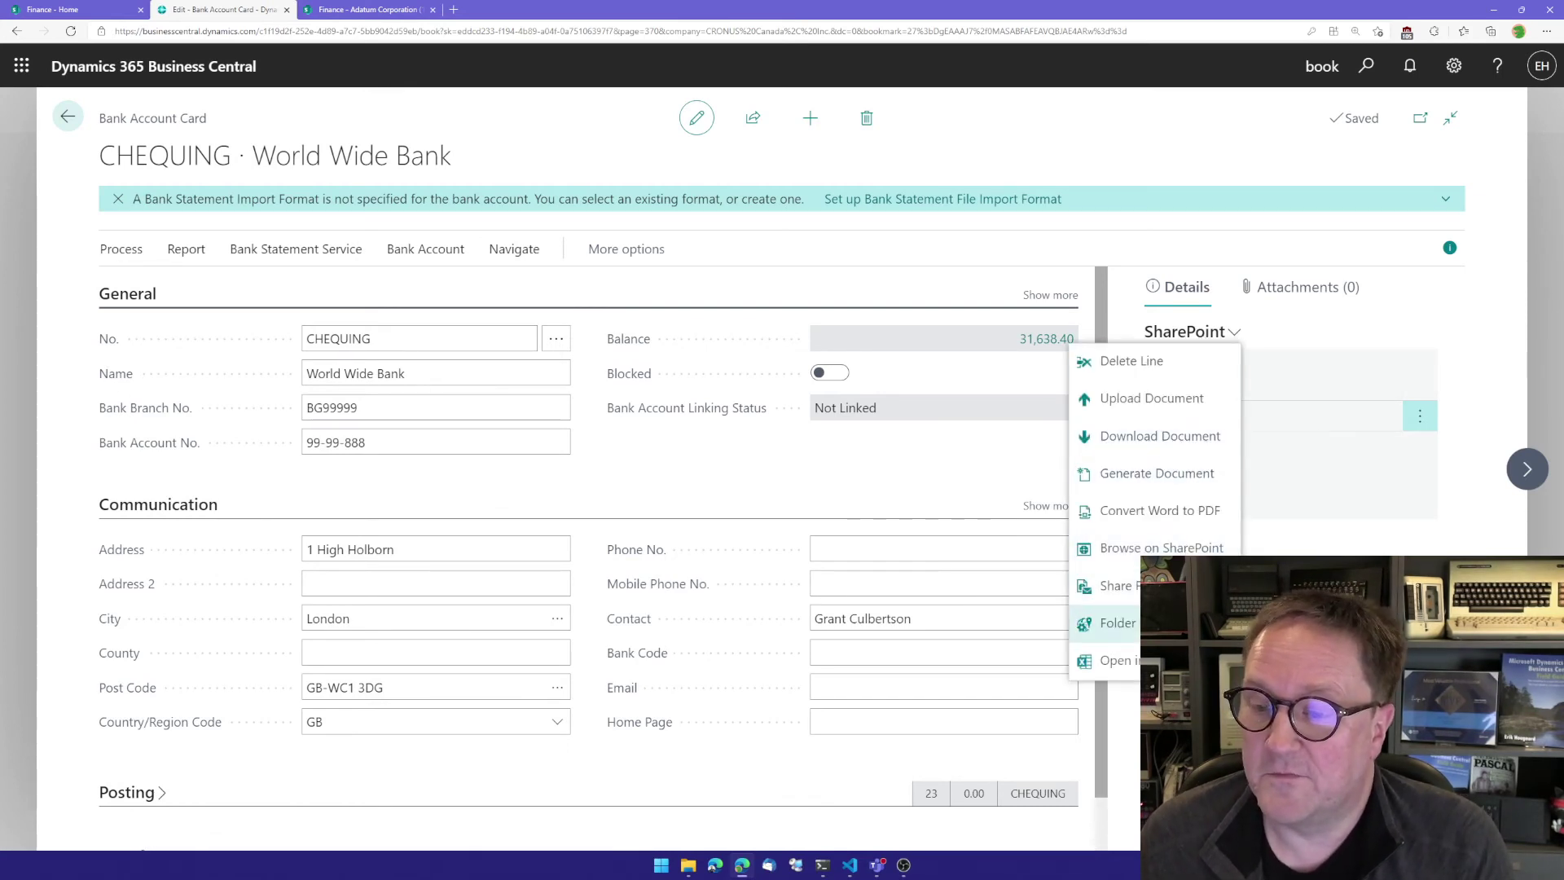
pyautogui.click(1173, 548)
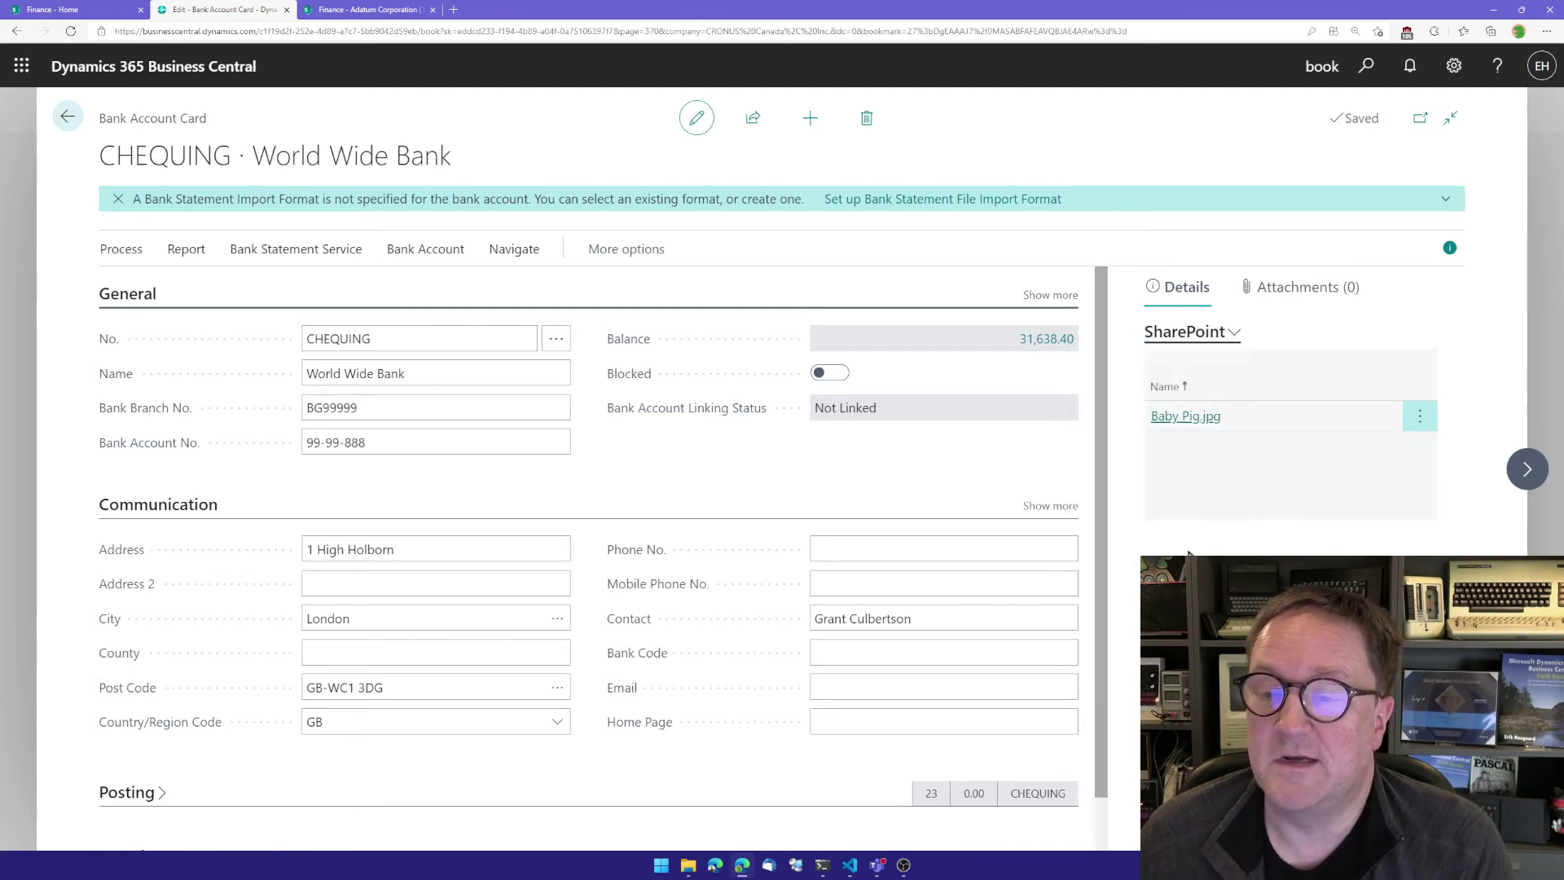